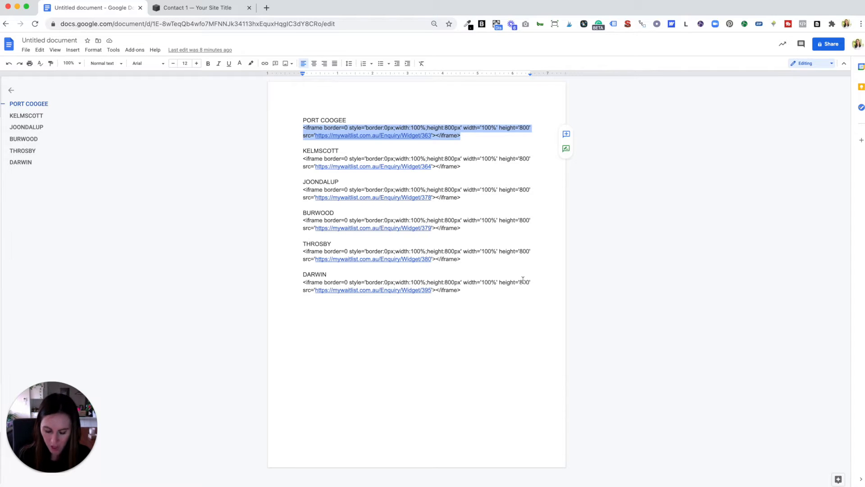
# Step: On the Contact 1 (Copy) page, add a Code block above the contact form and replace its sample code with the PORT COOGEE iframe embed
pyautogui.click(185, 8)
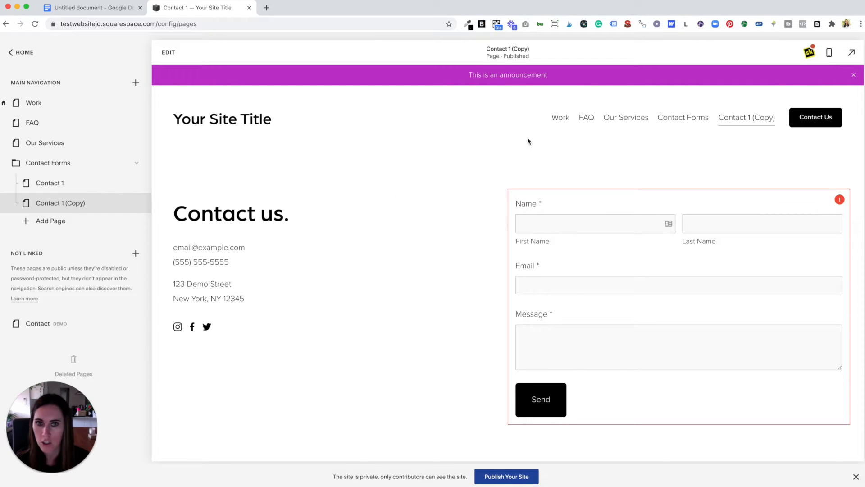
pyautogui.click(165, 53)
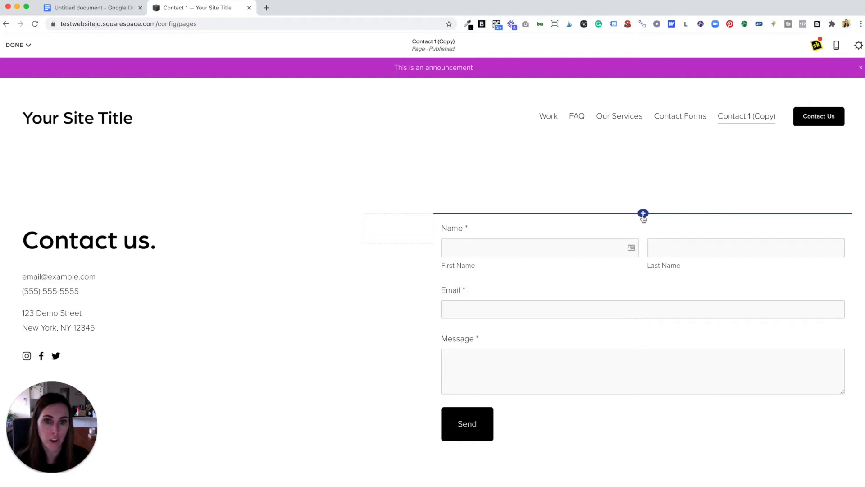
pyautogui.click(643, 214)
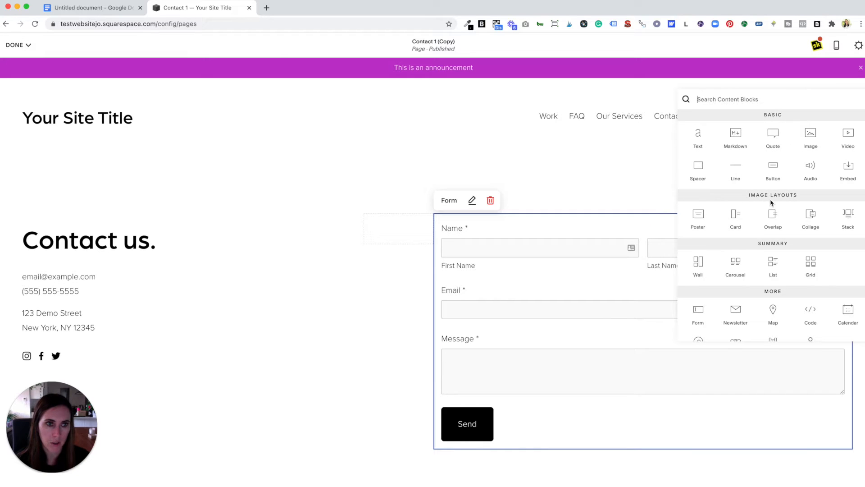
pyautogui.click(812, 312)
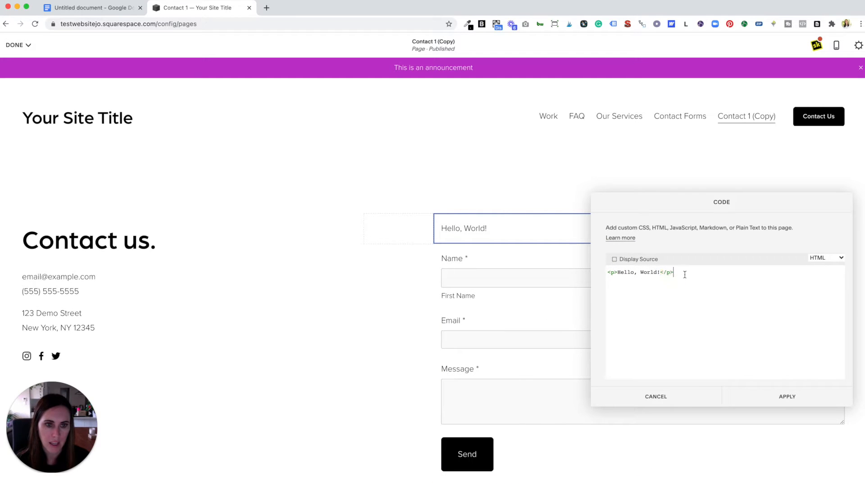
pyautogui.moveTo(688, 274); pyautogui.dragTo(606, 273)
pyautogui.press('BackSpace')
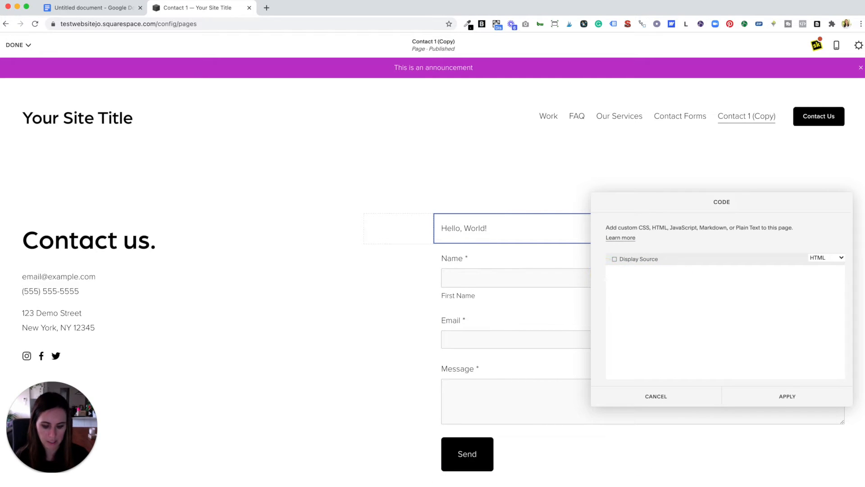
pyautogui.write("<iframe border=0 style='border:0px;width:100%;height:800px' width='100%' height='800' src='https://mywaitlist.com.au/Enquiry/Widget/363'></iframe>")
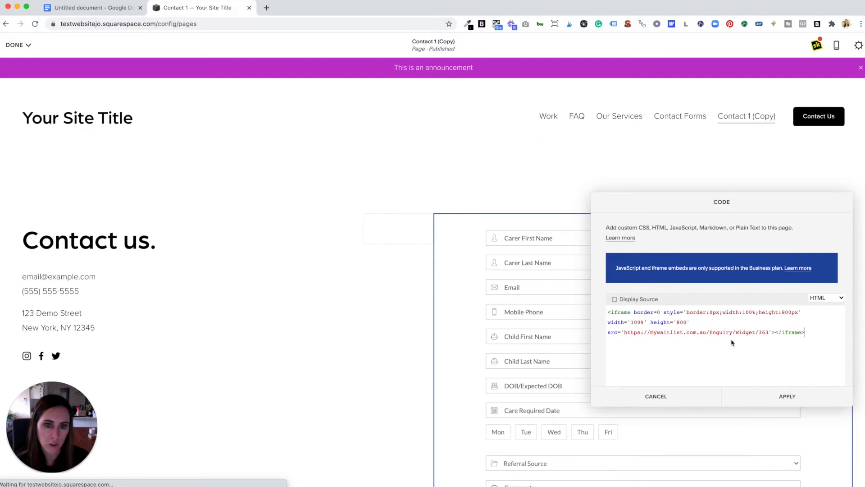
pyautogui.click(802, 400)
# Step: Delete the original Name/Email/Message form block below the embedded enquiry form
pyautogui.scroll(-3, 713, 327)
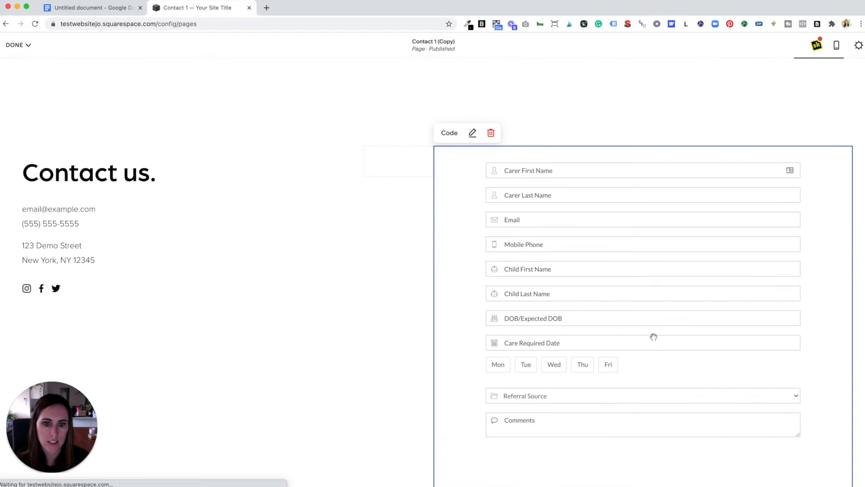
pyautogui.scroll(-5, 653, 337)
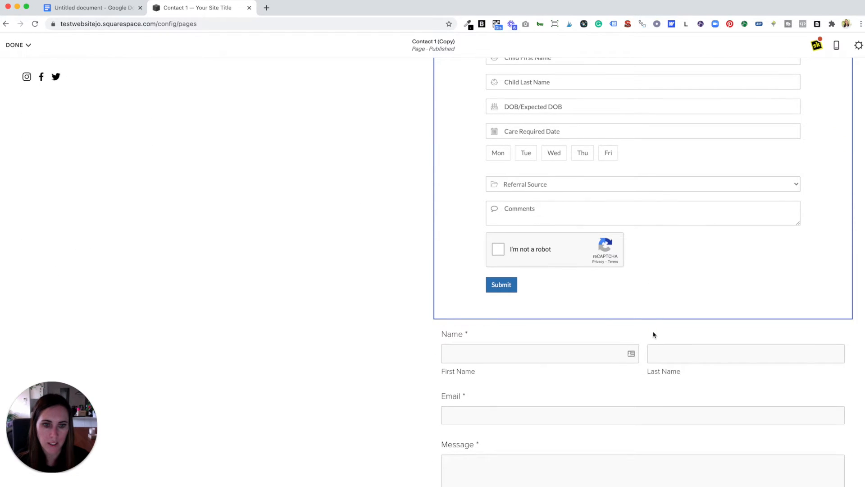
pyautogui.click(668, 333)
pyautogui.click(491, 306)
pyautogui.click(545, 313)
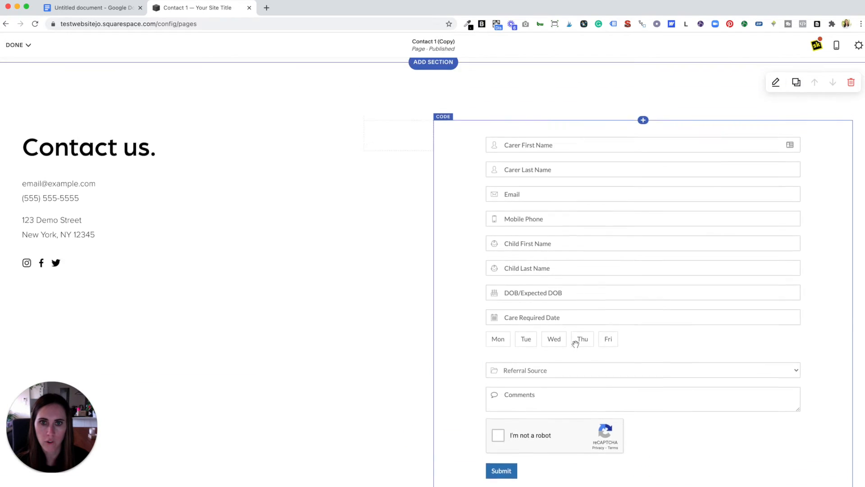
# Step: Remove the spacer block sitting beside the embedded enquiry form
pyautogui.scroll(2, 576, 343)
pyautogui.moveTo(434, 203); pyautogui.dragTo(240, 209)
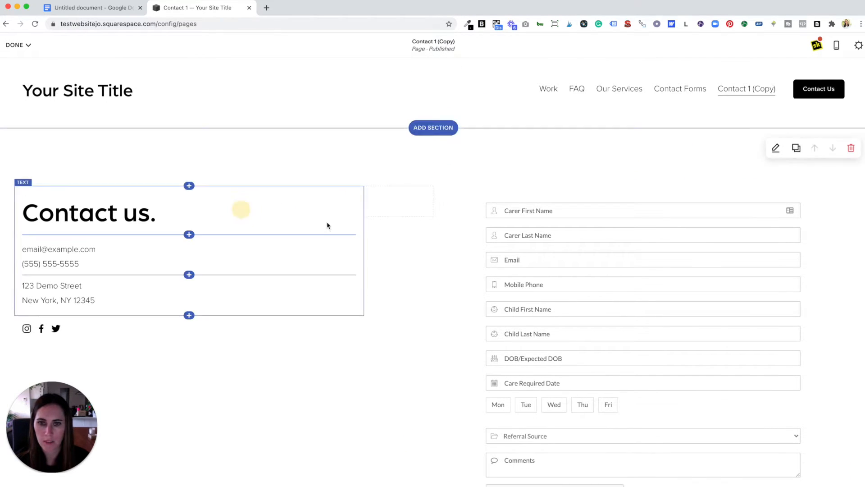
pyautogui.click(406, 200)
pyautogui.click(409, 174)
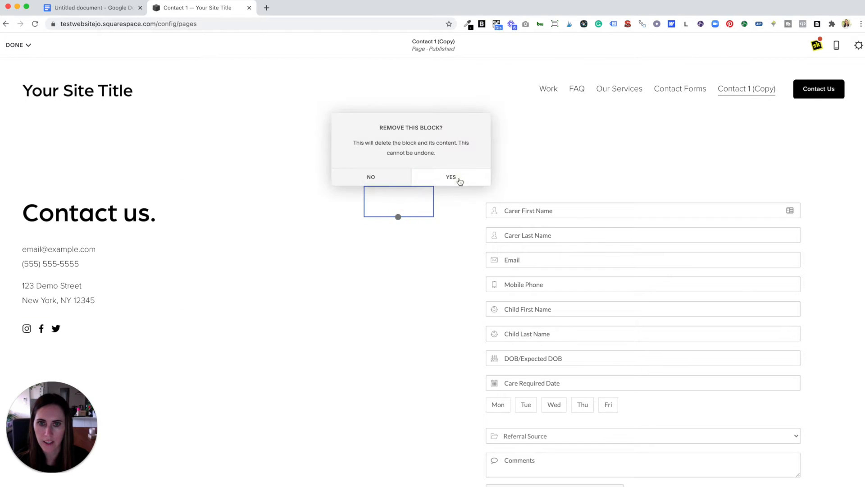
pyautogui.click(451, 177)
# Step: Widen the embed Code block leftwards next to the Contact us heading and save the page edits
pyautogui.moveTo(441, 207); pyautogui.dragTo(180, 199)
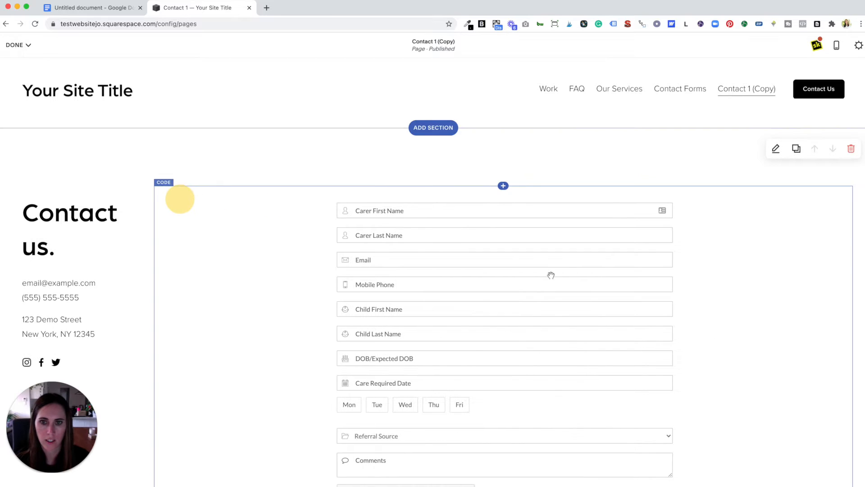
pyautogui.scroll(-2, 551, 180)
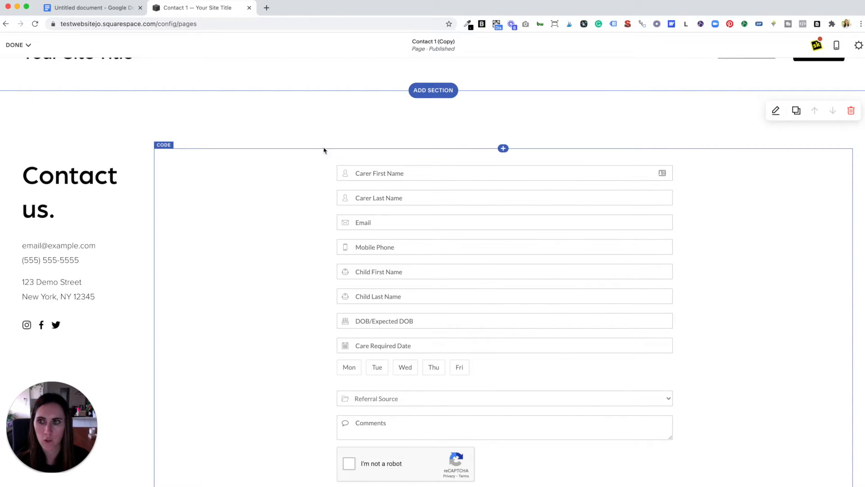
pyautogui.scroll(2, 394, 190)
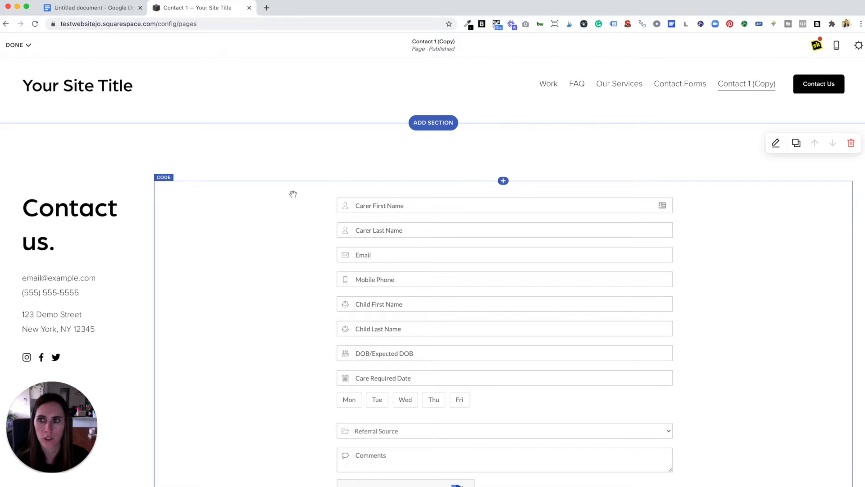
pyautogui.moveTo(23, 53)
pyautogui.click(22, 64)
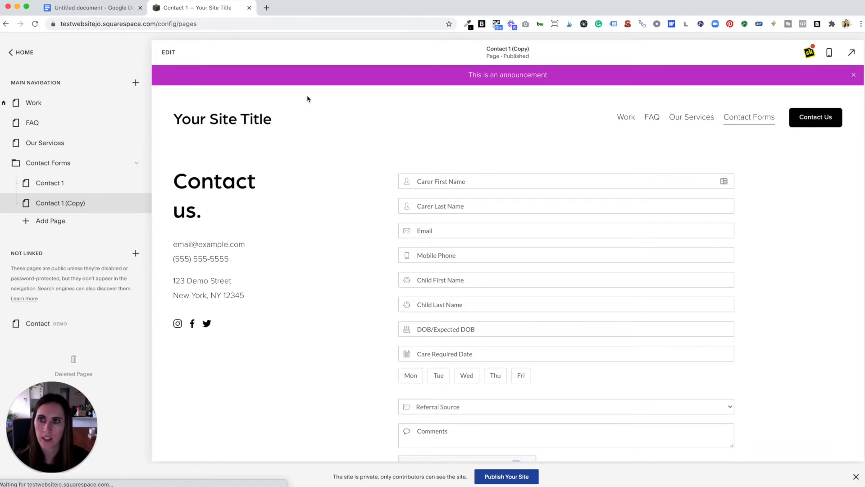
# Step: Copy the KELMSCOTT iframe embed code from the document
pyautogui.click(115, 9)
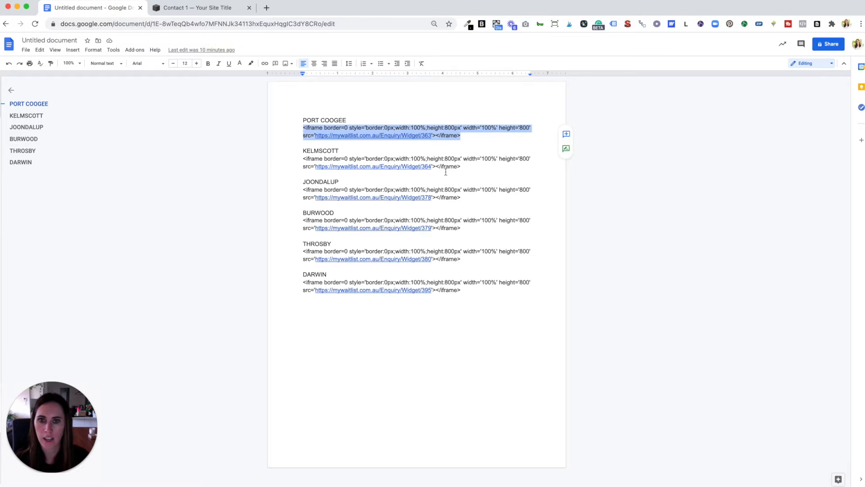
pyautogui.moveTo(461, 168); pyautogui.dragTo(306, 163)
pyautogui.press('super+c')
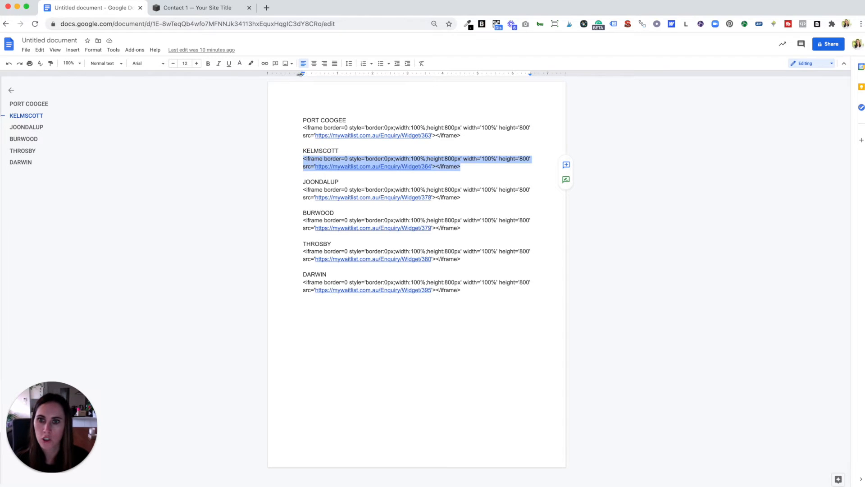
# Step: On the Contact 1 page, add a Code block above the form and replace its sample code with the KELMSCOTT iframe embed
pyautogui.click(194, 8)
pyautogui.click(89, 184)
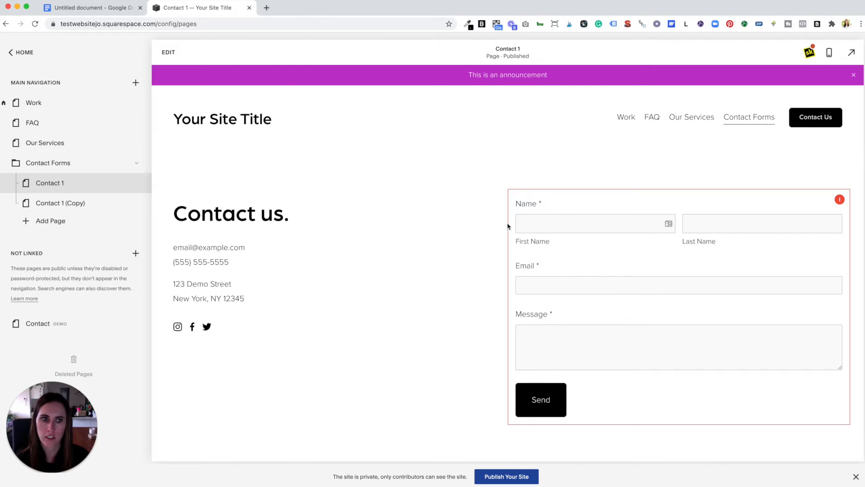
pyautogui.click(168, 52)
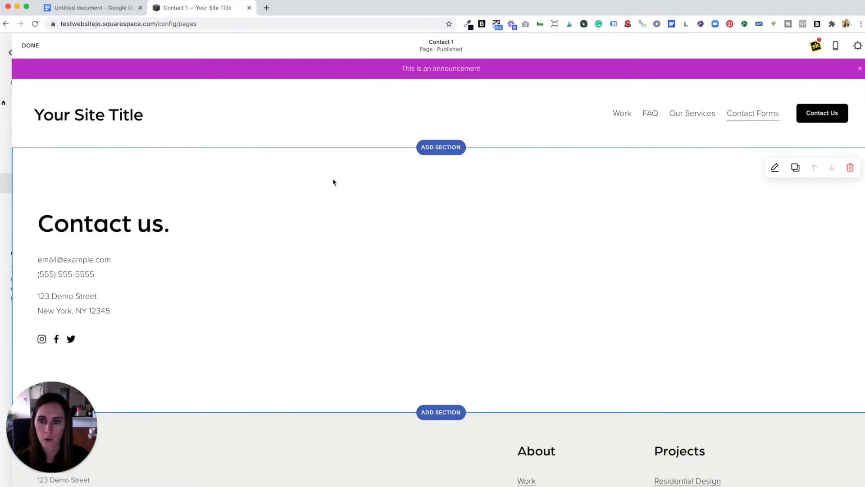
pyautogui.click(641, 215)
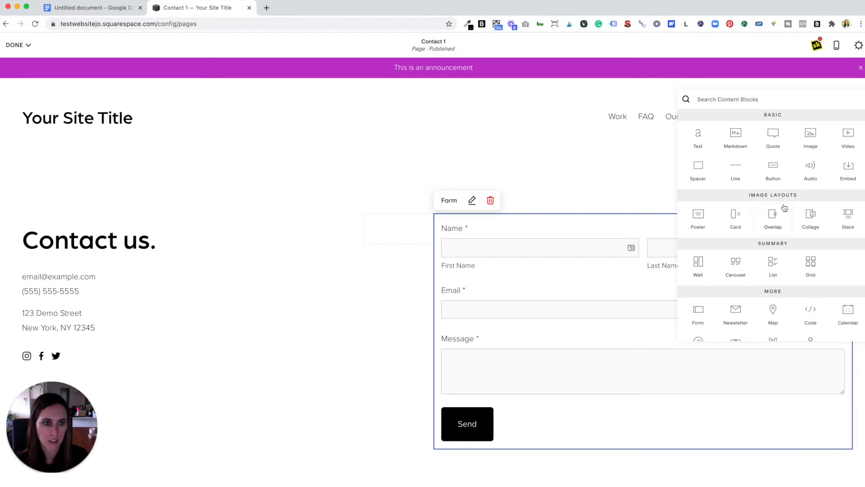
pyautogui.scroll(-3, 784, 207)
pyautogui.click(812, 264)
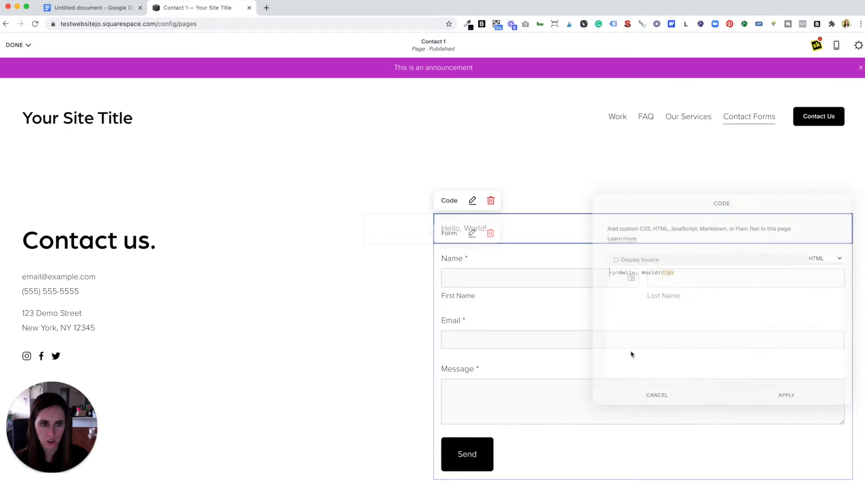
pyautogui.moveTo(686, 272); pyautogui.dragTo(605, 272)
pyautogui.press('super+v')
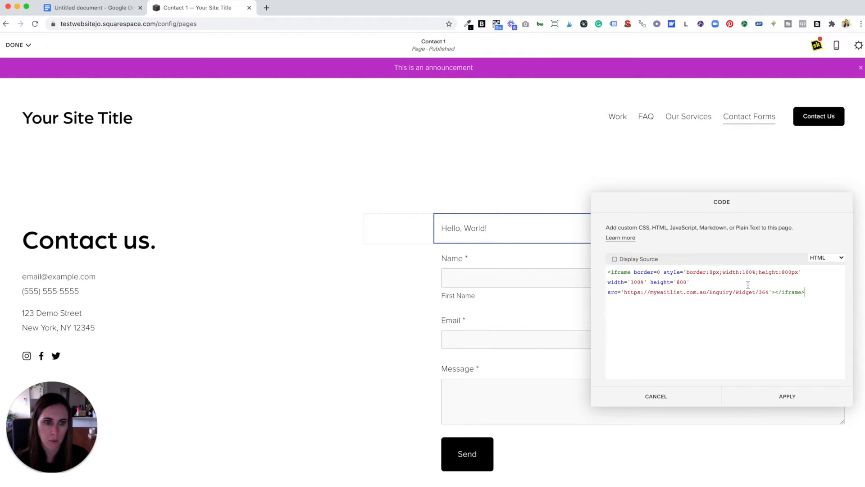
pyautogui.click(787, 396)
# Step: Delete the original Name/Email/Message form block beneath the embed on Contact 1
pyautogui.scroll(-10, 564, 221)
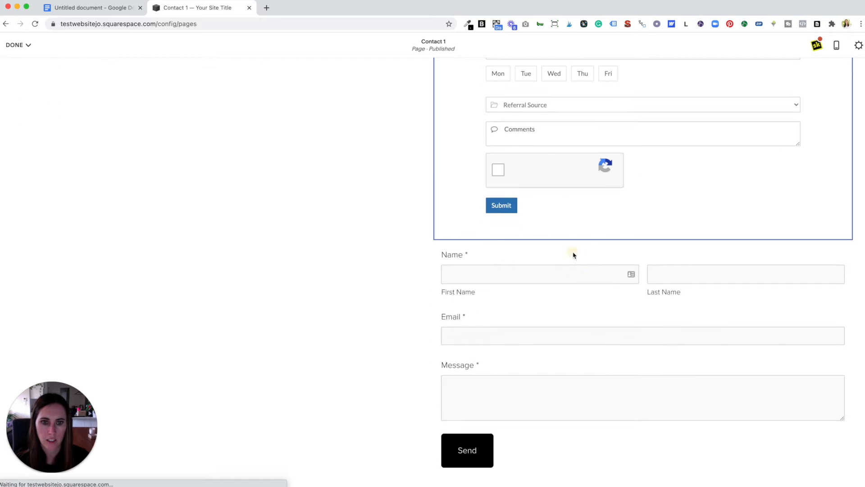
pyautogui.click(490, 228)
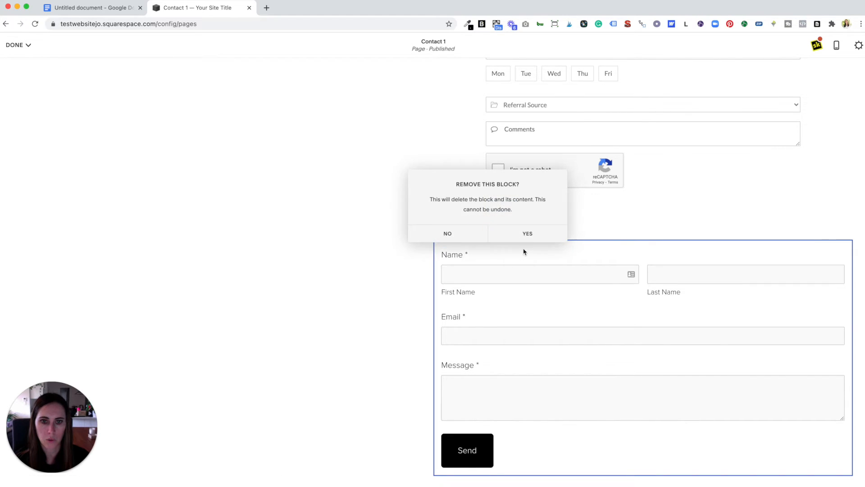
pyautogui.click(528, 233)
# Step: Save the Contact 1 page edits and exit the editor
pyautogui.scroll(10, 454, 277)
pyautogui.click(15, 45)
pyautogui.click(13, 62)
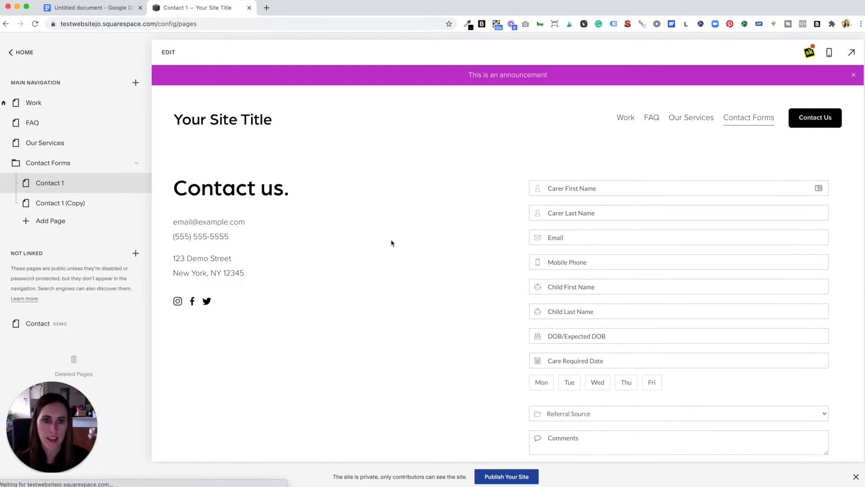
pyautogui.scroll(-2, 687, 202)
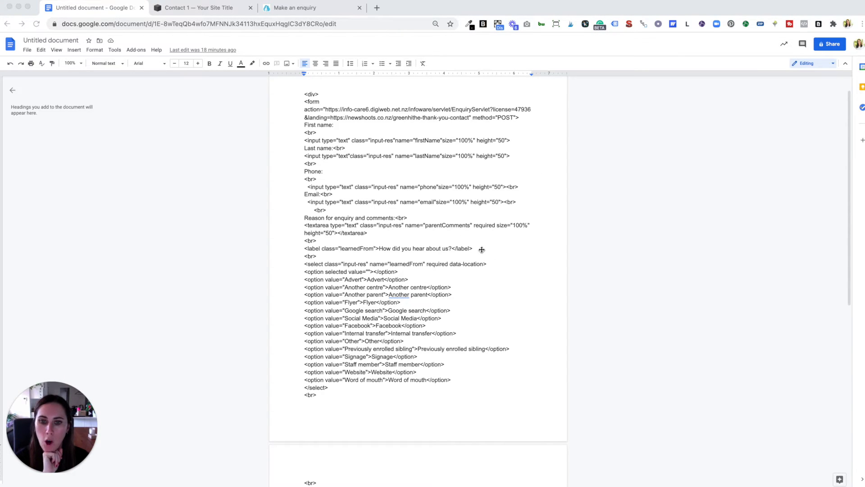
# Step: Review the custom HTML form code in the document, from the opening div through the closing style tag
pyautogui.click(445, 228)
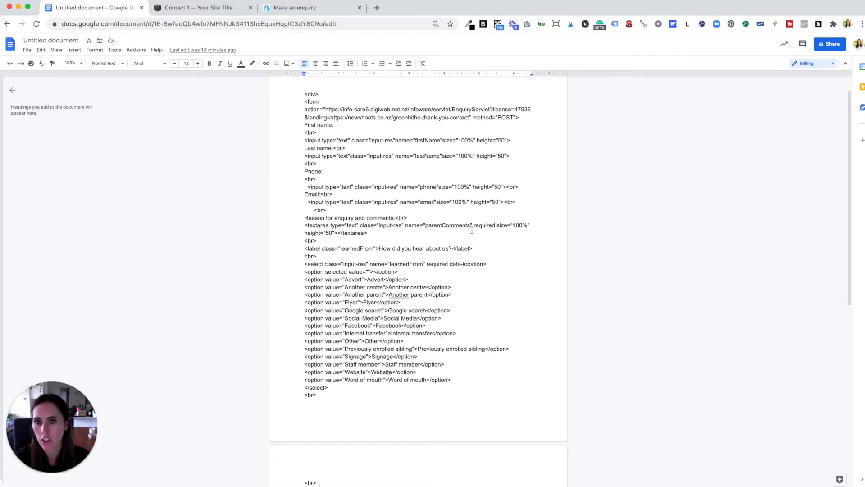
pyautogui.moveTo(305, 94); pyautogui.dragTo(388, 287)
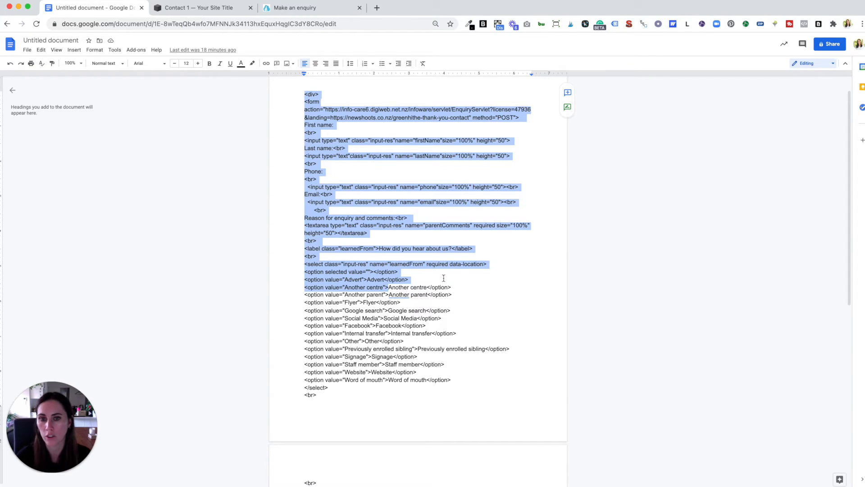
pyautogui.click(454, 267)
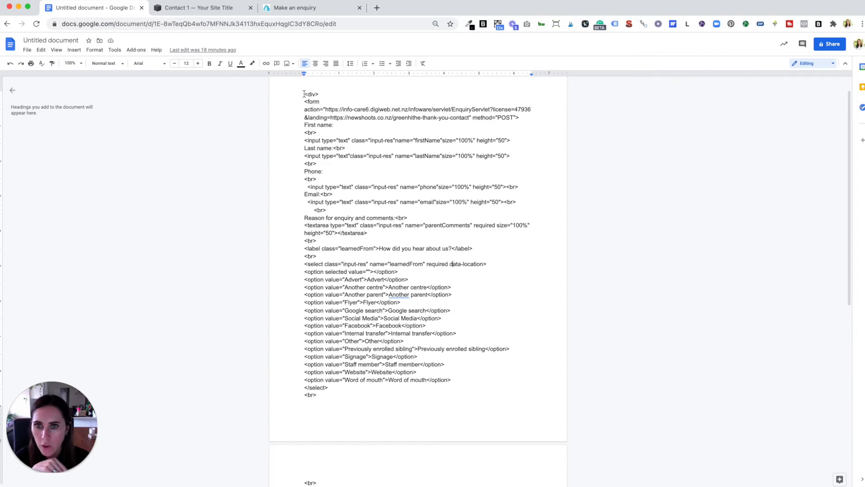
pyautogui.moveTo(303, 94); pyautogui.dragTo(434, 417)
pyautogui.scroll(-5, 454, 376)
pyautogui.scroll(-2, 454, 377)
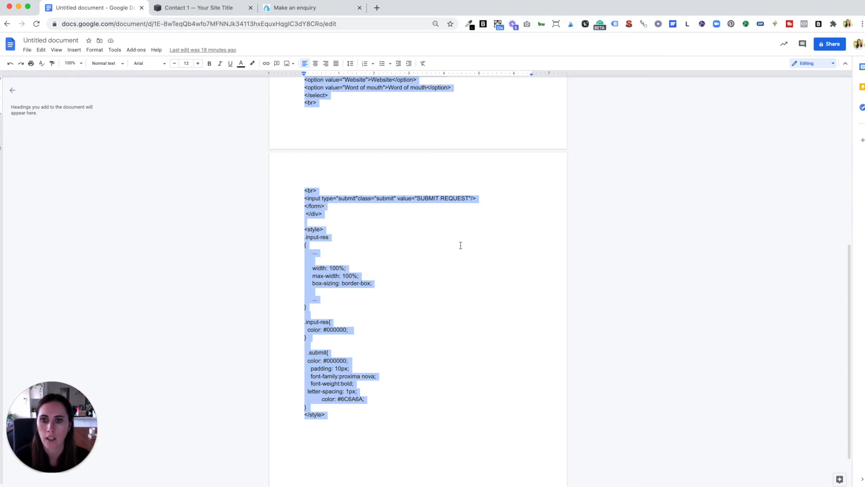
pyautogui.scroll(4, 460, 245)
pyautogui.scroll(4, 460, 245)
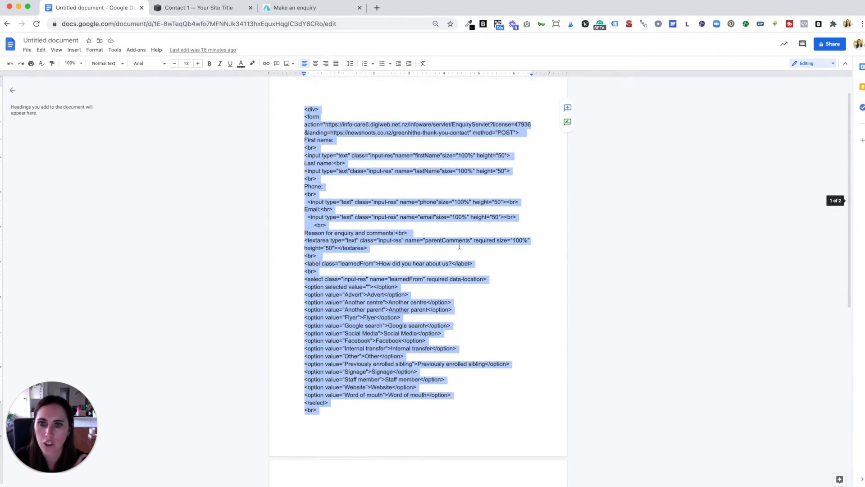
pyautogui.click(396, 202)
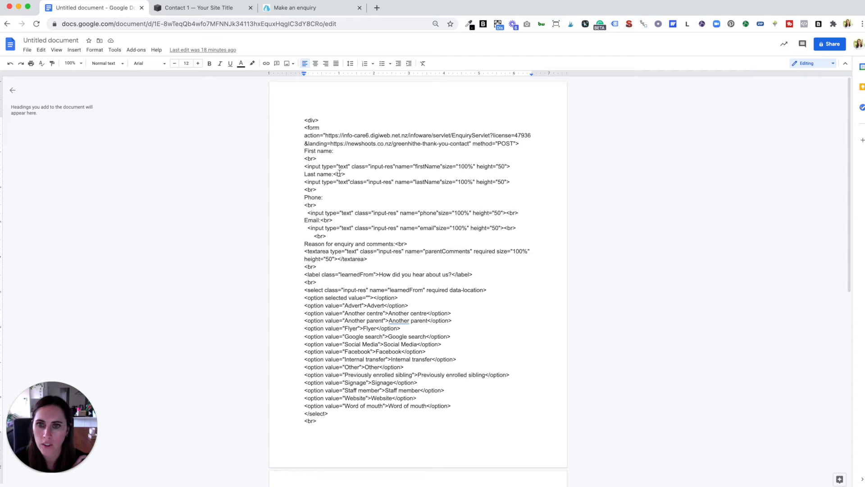
# Step: Compare the hosted enquiry form's fields with the first-name input line of the custom form code in the document
pyautogui.click(320, 9)
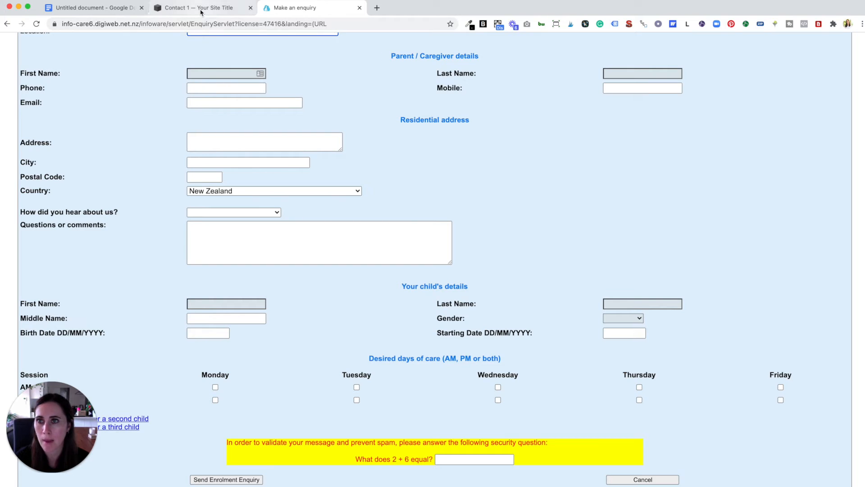
pyautogui.click(163, 12)
pyautogui.click(90, 7)
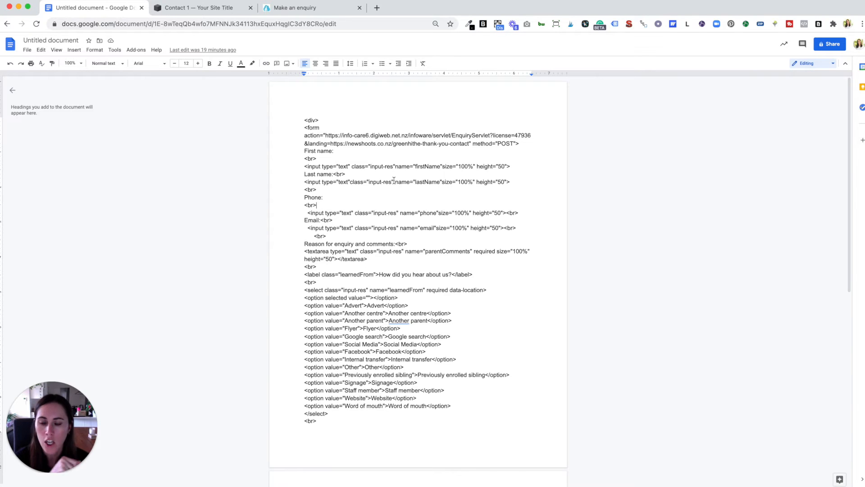
pyautogui.moveTo(303, 166); pyautogui.dragTo(510, 168)
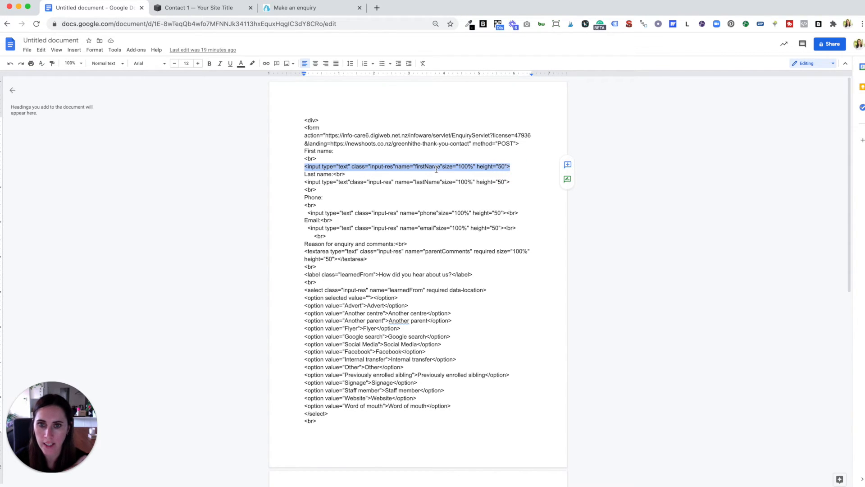
pyautogui.click(310, 7)
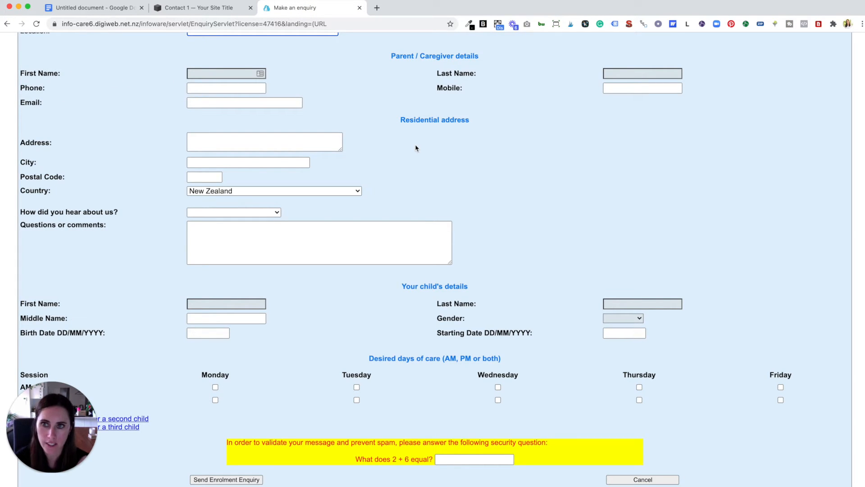
pyautogui.click(100, 7)
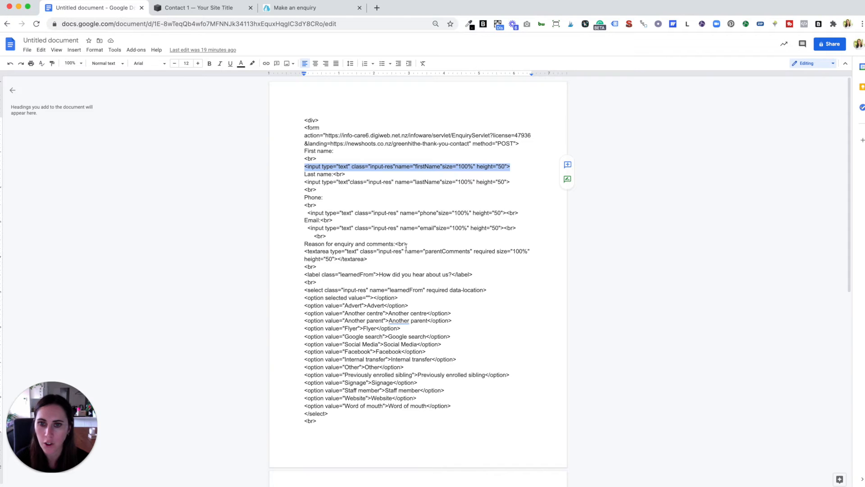
# Step: Copy the complete custom form code in the document, from the opening div through the closing style tag
pyautogui.moveTo(304, 120); pyautogui.dragTo(424, 283)
pyautogui.scroll(-3, 410, 227)
pyautogui.scroll(-5, 423, 282)
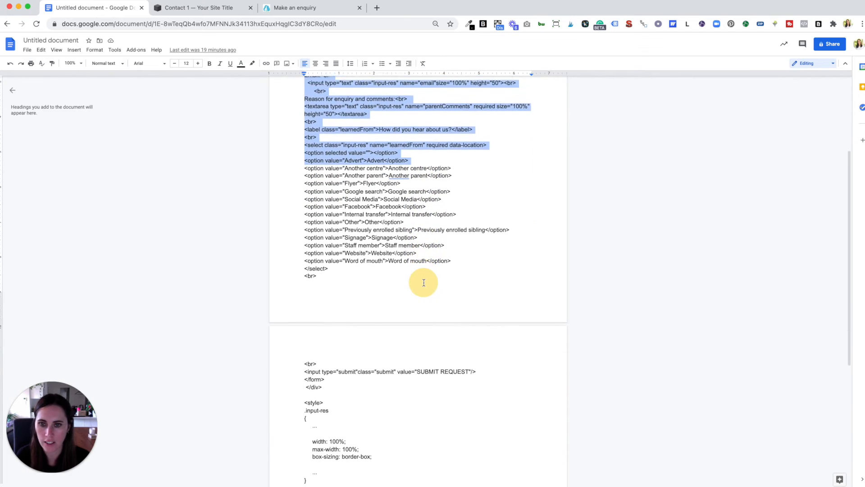
pyautogui.moveTo(423, 283); pyautogui.dragTo(394, 429)
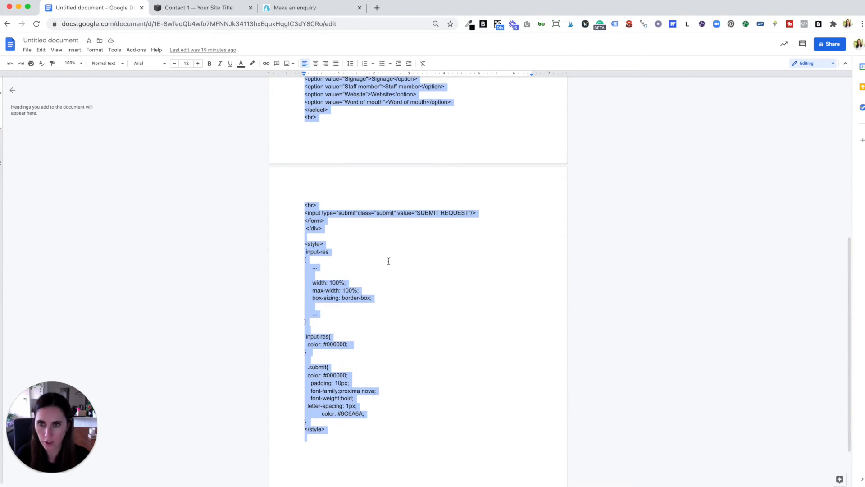
# Step: On Contact 1, add a Code block above the form and replace its sample code with the copied custom form HTML
pyautogui.click(209, 8)
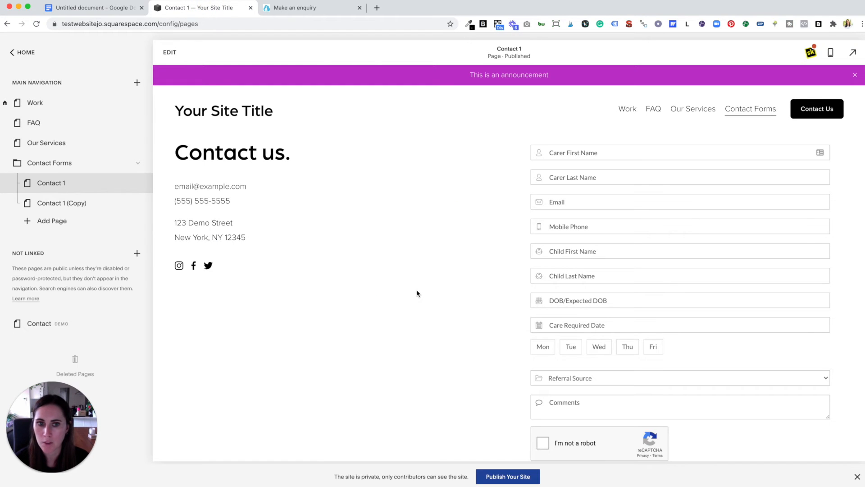
pyautogui.click(503, 118)
pyautogui.click(170, 52)
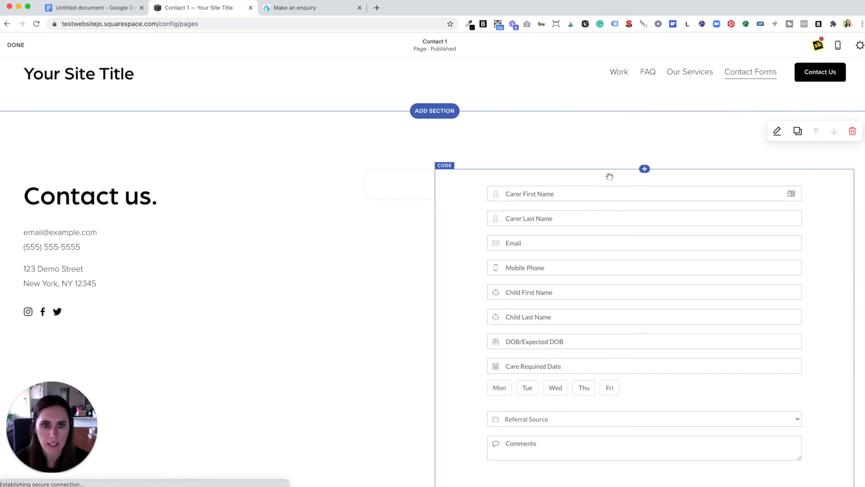
pyautogui.click(645, 168)
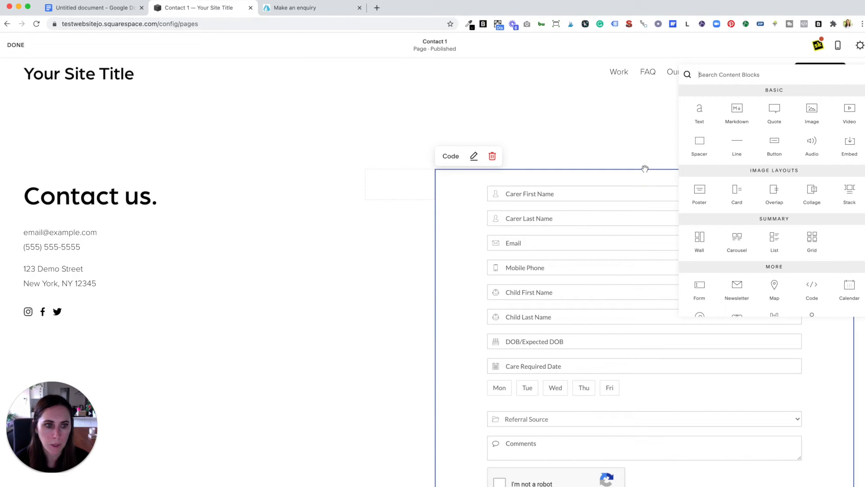
pyautogui.click(815, 293)
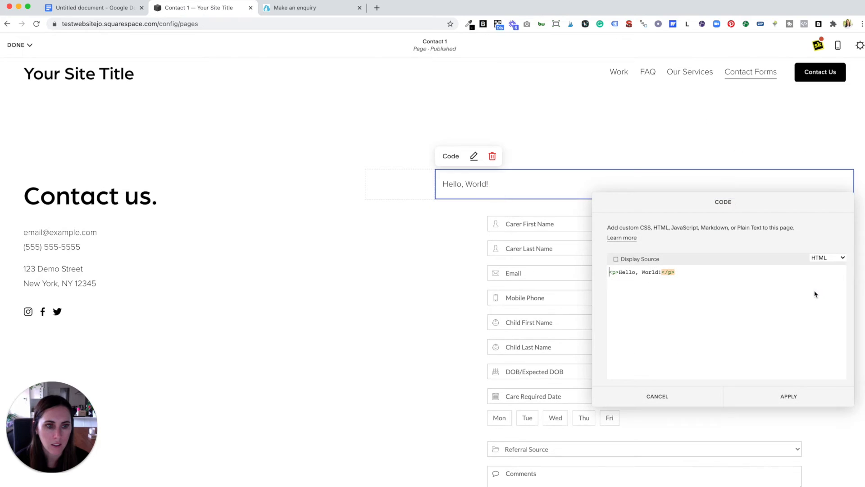
pyautogui.moveTo(675, 272); pyautogui.dragTo(601, 273)
pyautogui.press('BackSpace')
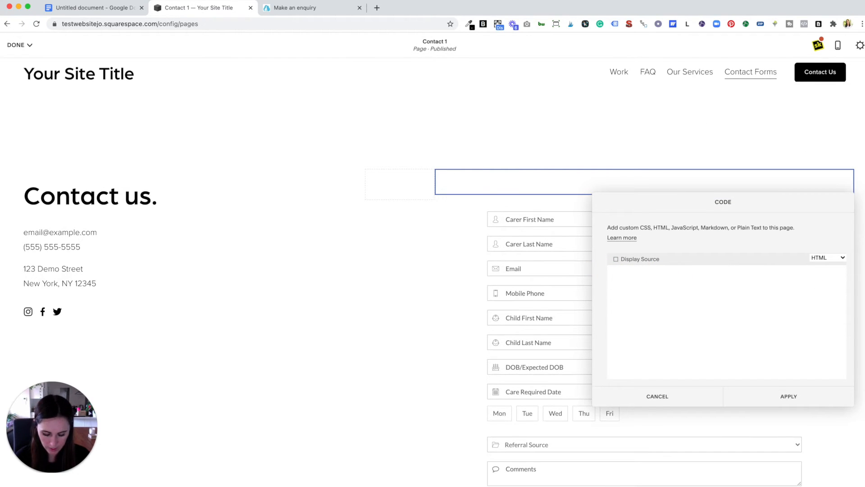
pyautogui.press('super+v')
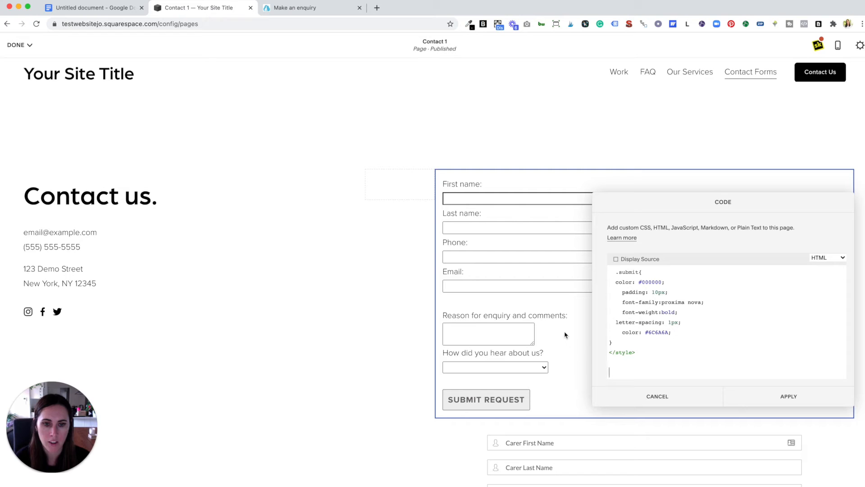
pyautogui.scroll(-10, 740, 346)
pyautogui.scroll(6, 741, 345)
pyautogui.scroll(6, 742, 345)
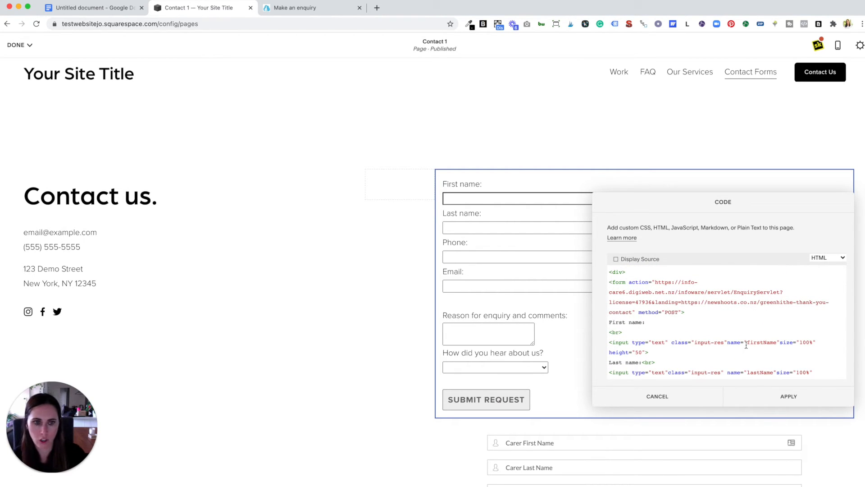
pyautogui.scroll(-3, 716, 346)
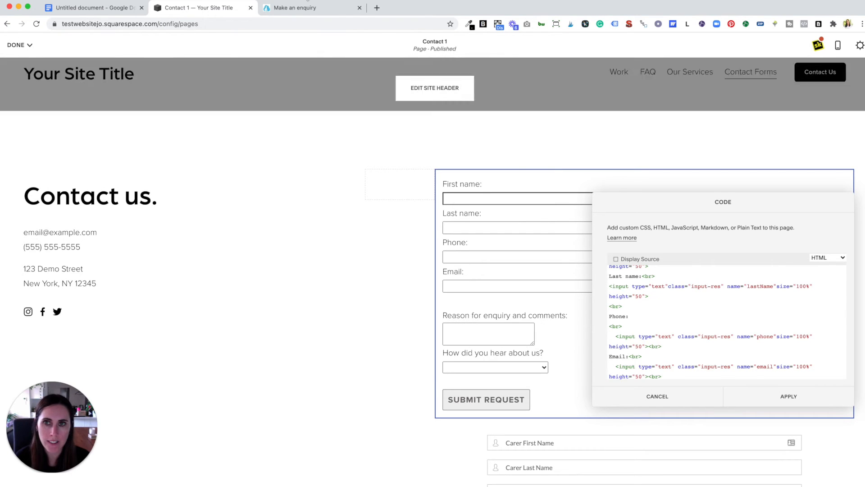
# Step: Inspect the Postal Code field on the enquiry page and copy its name attribute, postalCode1
pyautogui.click(305, 8)
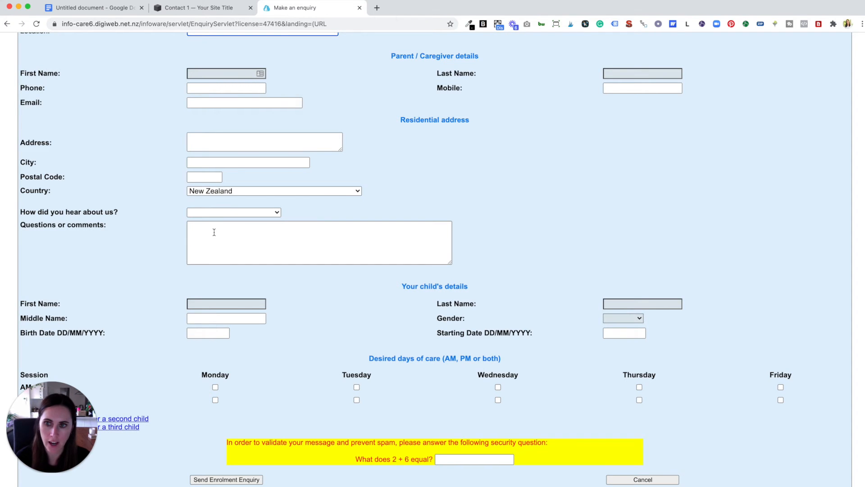
pyautogui.scroll(-1, 195, 174)
pyautogui.rightClick(193, 173)
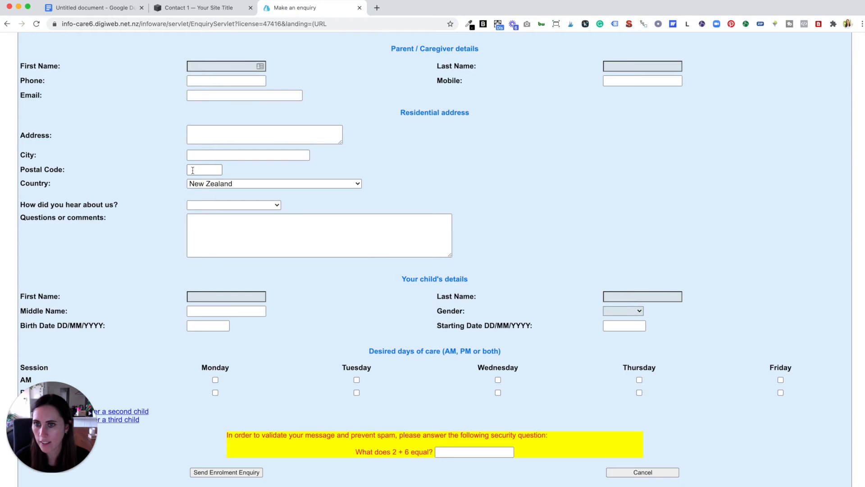
pyautogui.rightClick(193, 171)
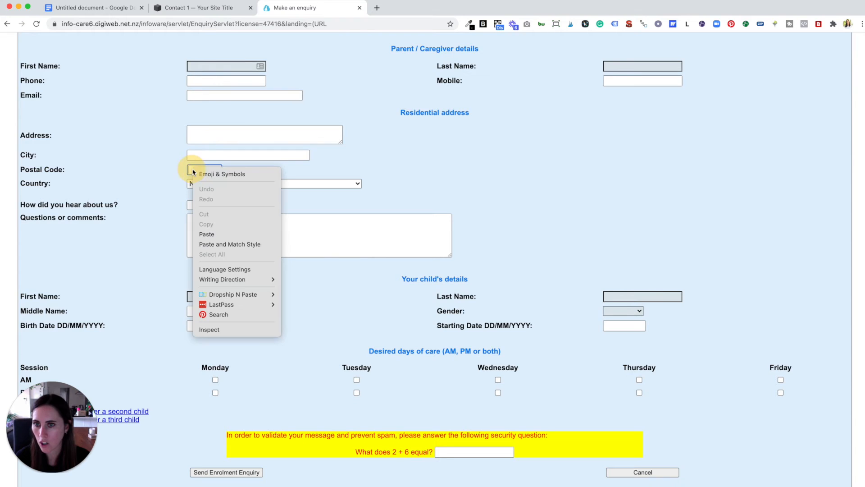
pyautogui.click(229, 330)
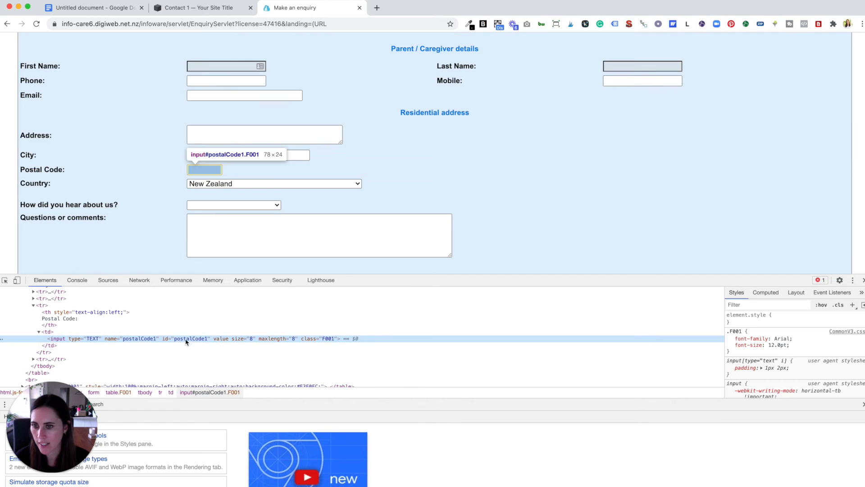
pyautogui.doubleClick(149, 339)
pyautogui.press('super+c')
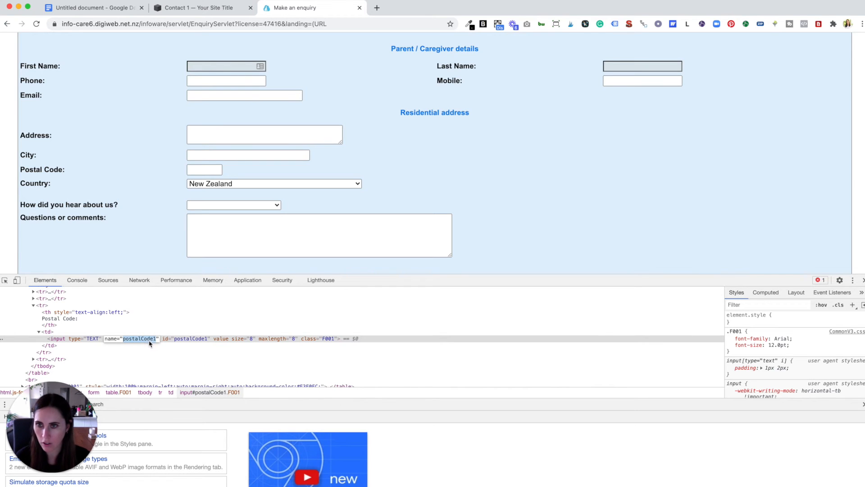
# Step: Insert three blank lines above the form code at the top of the document
pyautogui.click(117, 6)
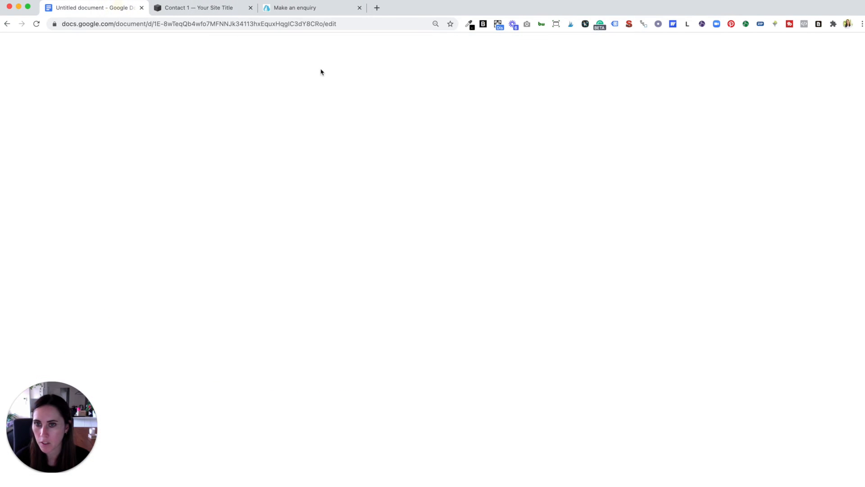
pyautogui.scroll(10, 486, 285)
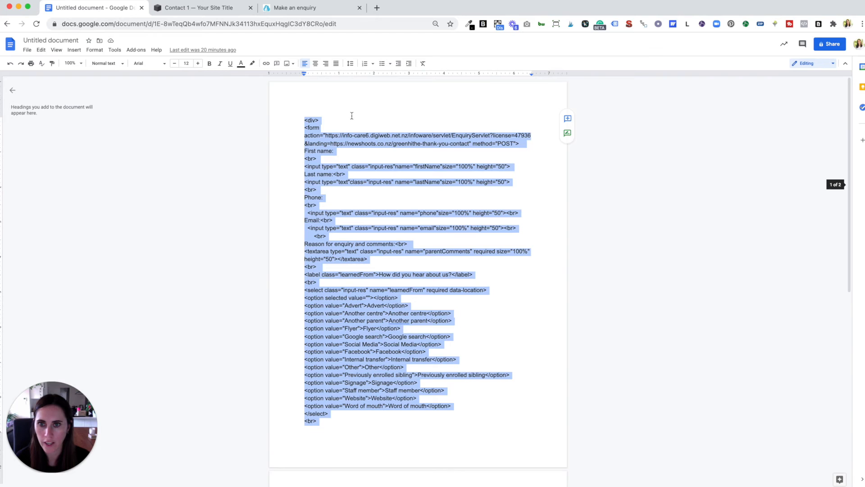
pyautogui.click(315, 100)
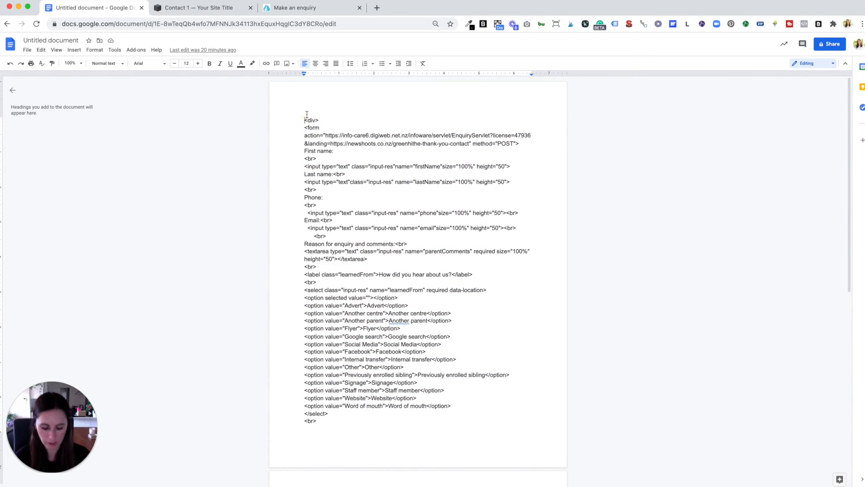
pyautogui.press('Return')
pyautogui.press('Return')
pyautogui.press('Return')
pyautogui.press('Up')
pyautogui.press('Up')
pyautogui.press('Up')
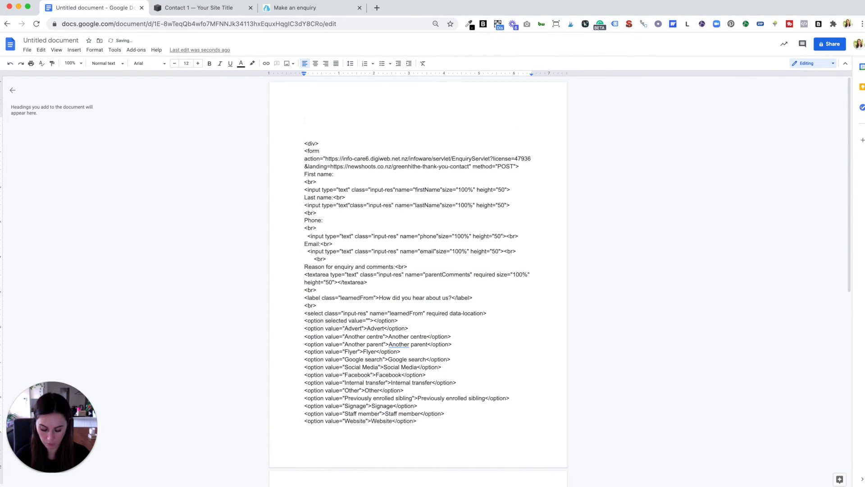
# Step: Paste postalCode1 without formatting on the first blank line at the top of the document
pyautogui.press('super+v')
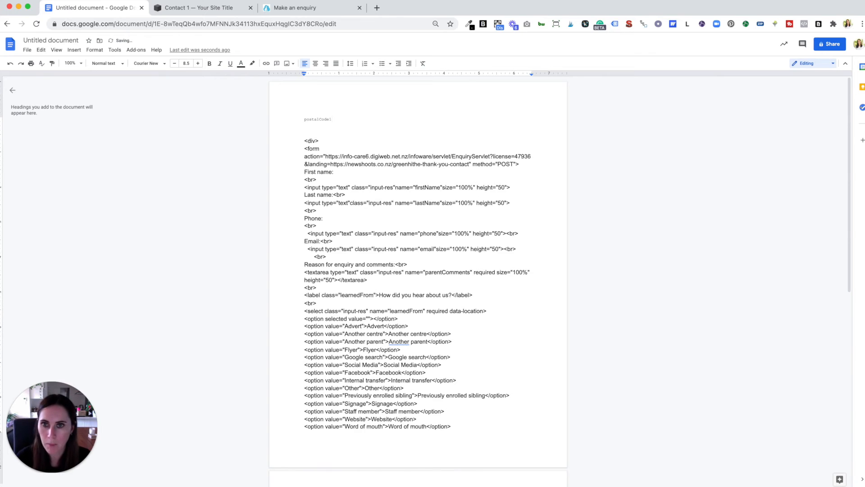
pyautogui.press('super+z')
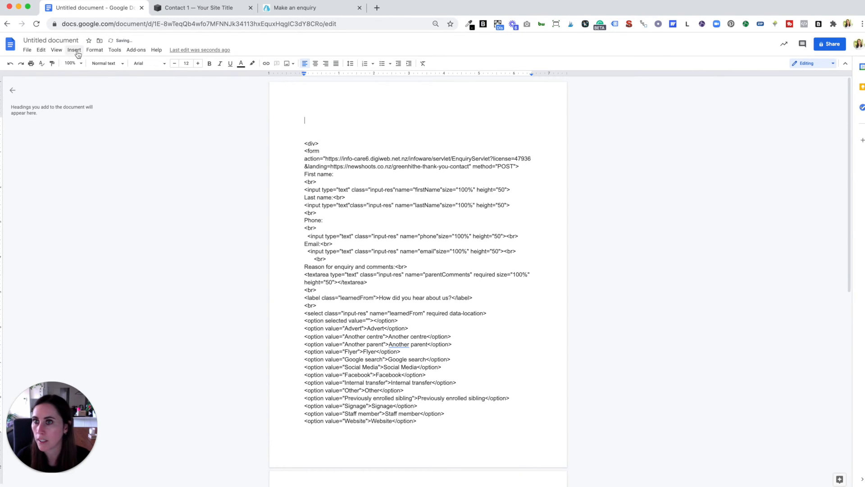
pyautogui.click(41, 50)
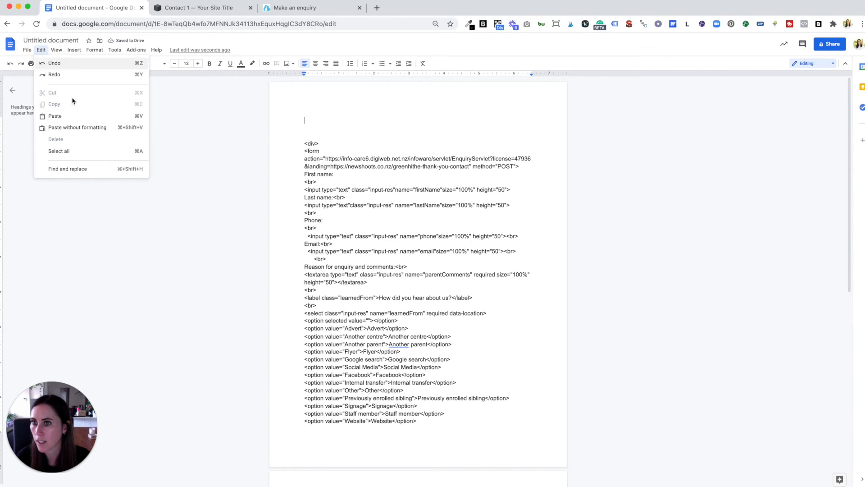
pyautogui.click(88, 128)
pyautogui.press('Return')
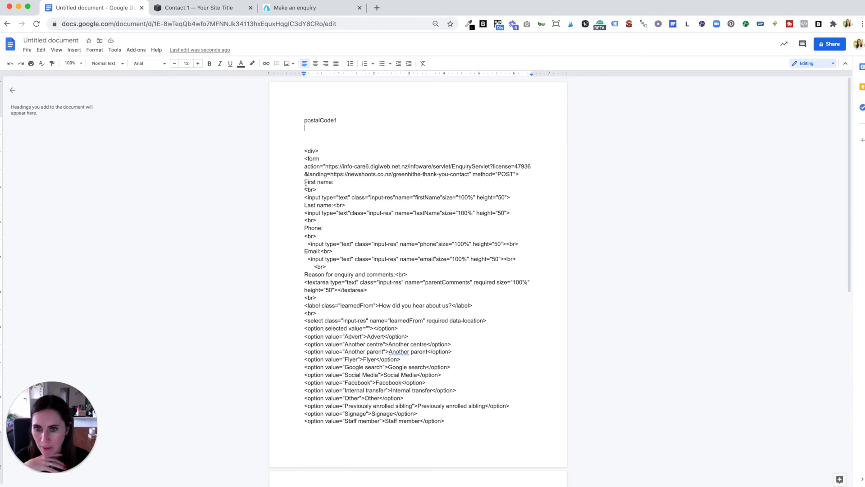
# Step: Duplicate the First name label, break and input lines into the space below postalCode1
pyautogui.moveTo(304, 181); pyautogui.dragTo(335, 190)
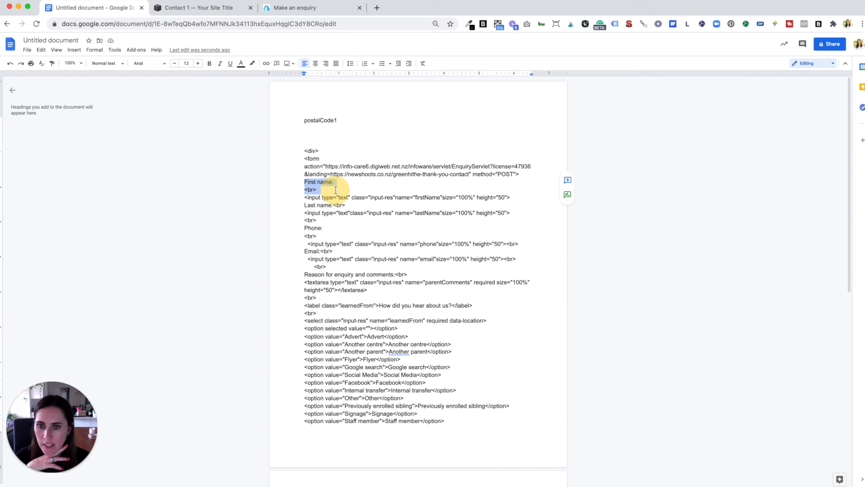
pyautogui.moveTo(336, 192); pyautogui.dragTo(512, 200)
pyautogui.hotkey('ctrl', 'c')
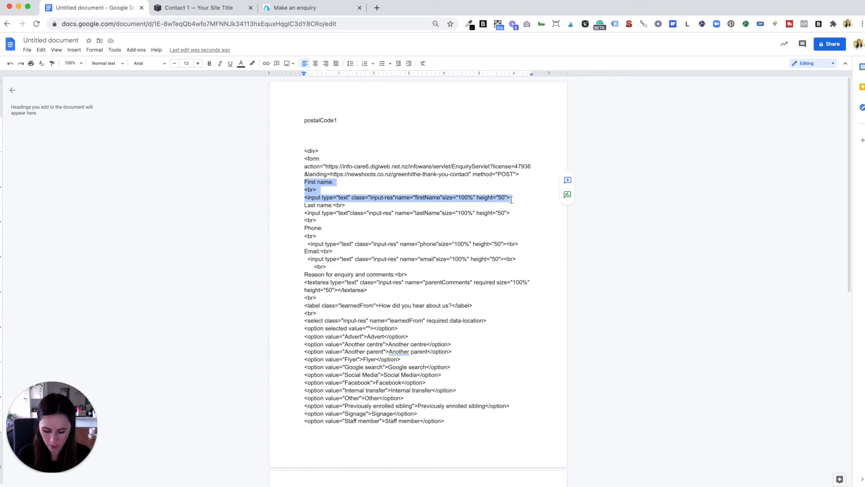
pyautogui.click(345, 121)
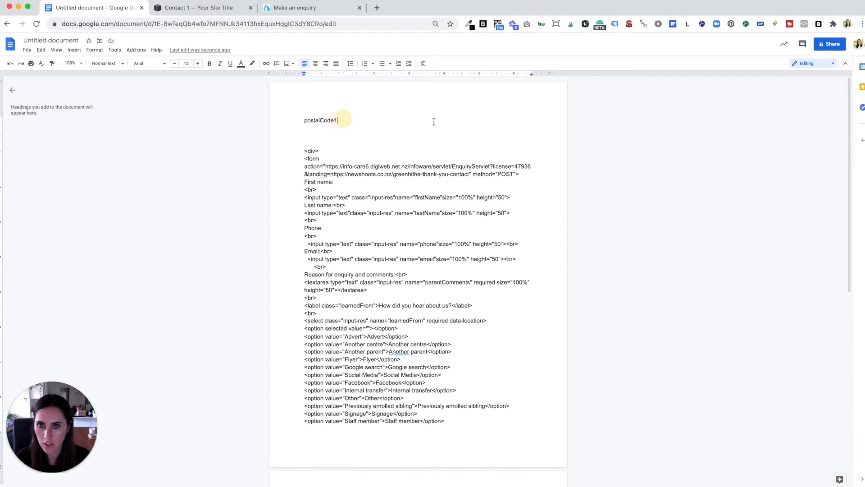
pyautogui.press('Return')
pyautogui.press('Return')
pyautogui.hotkey('ctrl', 'v')
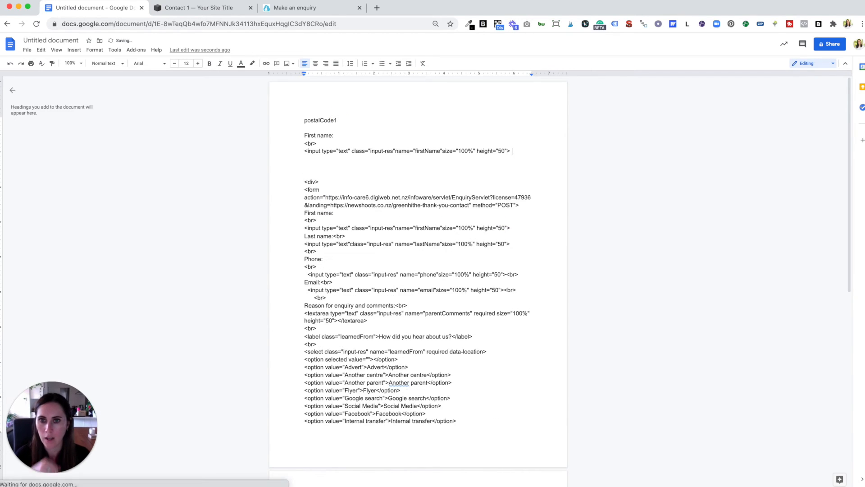
# Step: Rename the duplicated field label to Post Code 1
pyautogui.moveTo(338, 120); pyautogui.dragTo(305, 135)
pyautogui.click(331, 136)
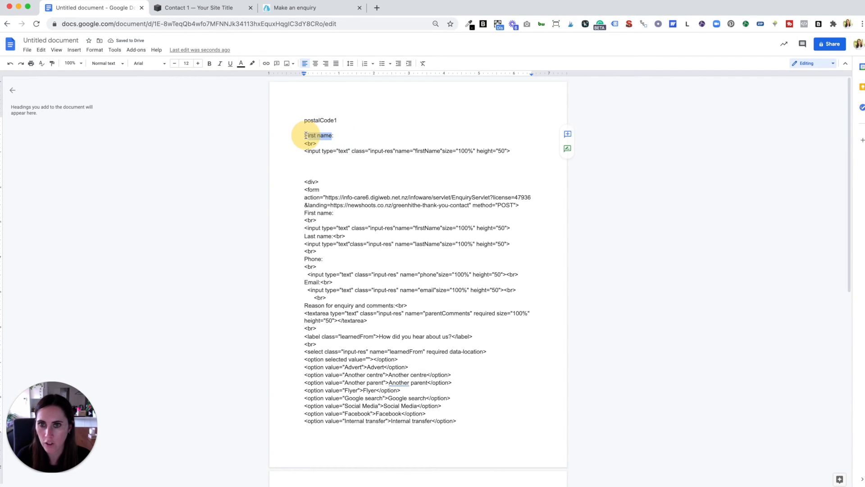
pyautogui.write('Post Code 1:')
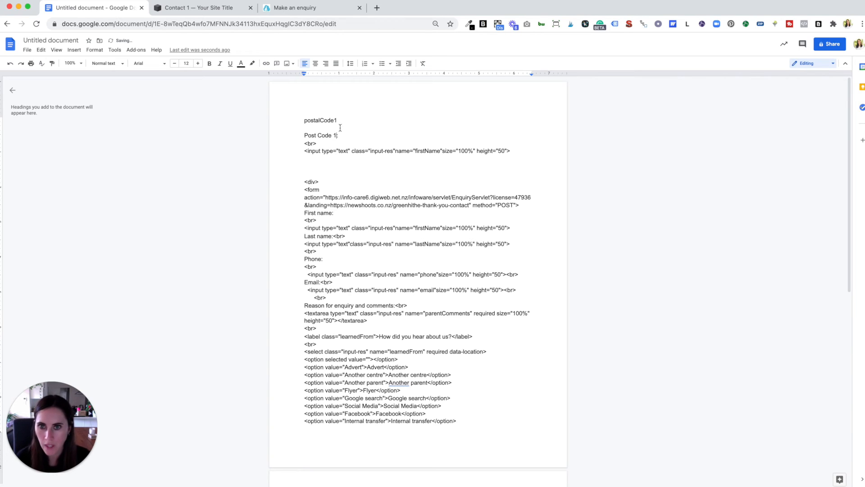
# Step: Set the duplicated input's name attribute to postalCode1, replacing firstName
pyautogui.moveTo(337, 120); pyautogui.dragTo(305, 120)
pyautogui.hotkey('ctrl', 'c')
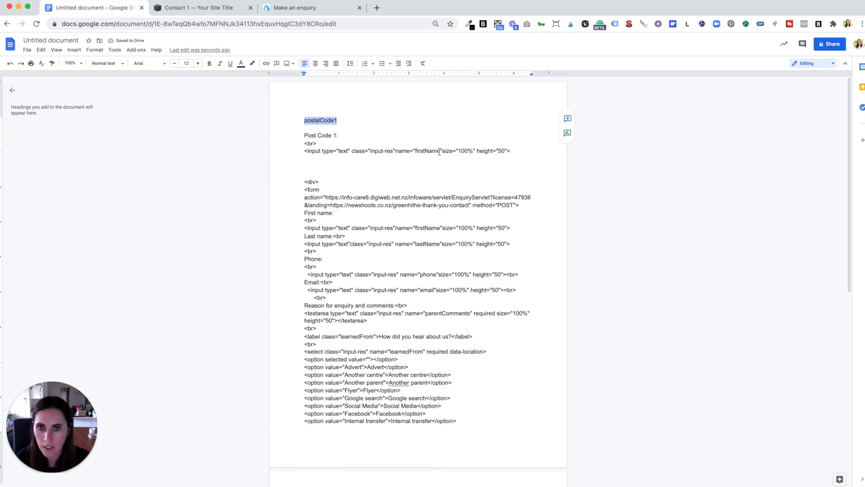
pyautogui.moveTo(440, 151); pyautogui.dragTo(415, 151)
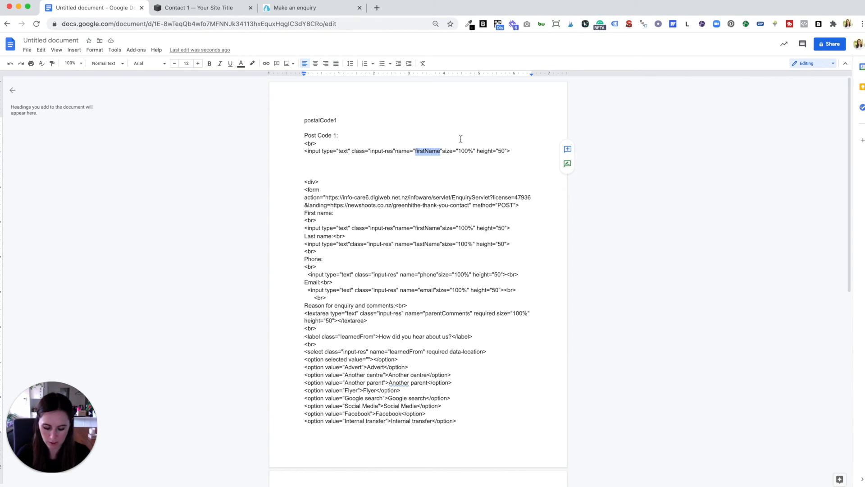
pyautogui.hotkey('ctrl', 'v')
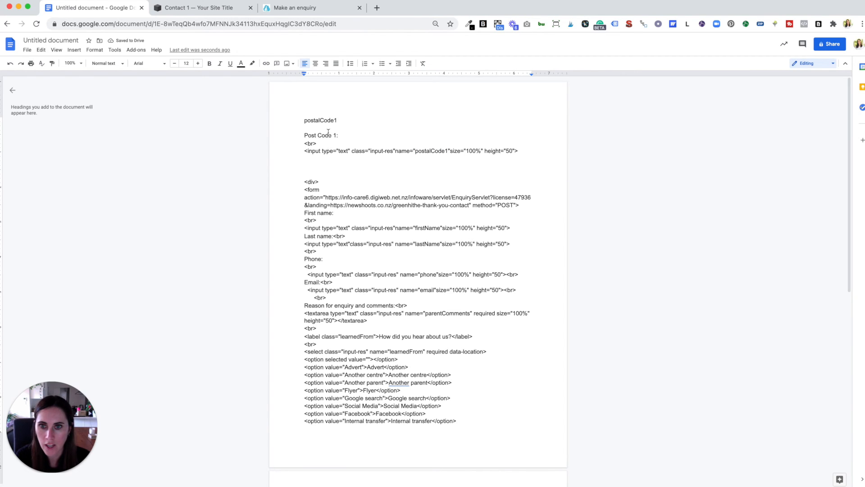
# Step: Copy the Post Code 1 label, break and input lines and paste them into the form between the Phone and Email fields
pyautogui.moveTo(518, 152); pyautogui.dragTo(299, 135)
pyautogui.press('super+c')
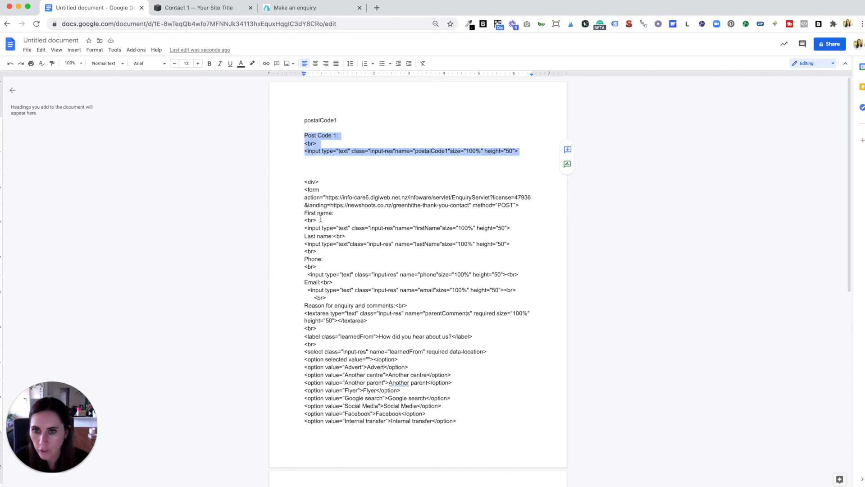
pyautogui.moveTo(304, 213); pyautogui.dragTo(336, 213)
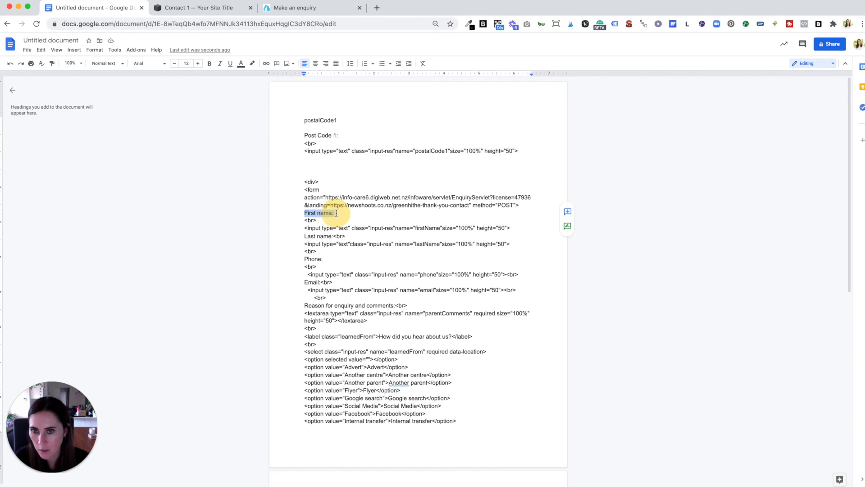
pyautogui.moveTo(305, 235); pyautogui.dragTo(395, 306)
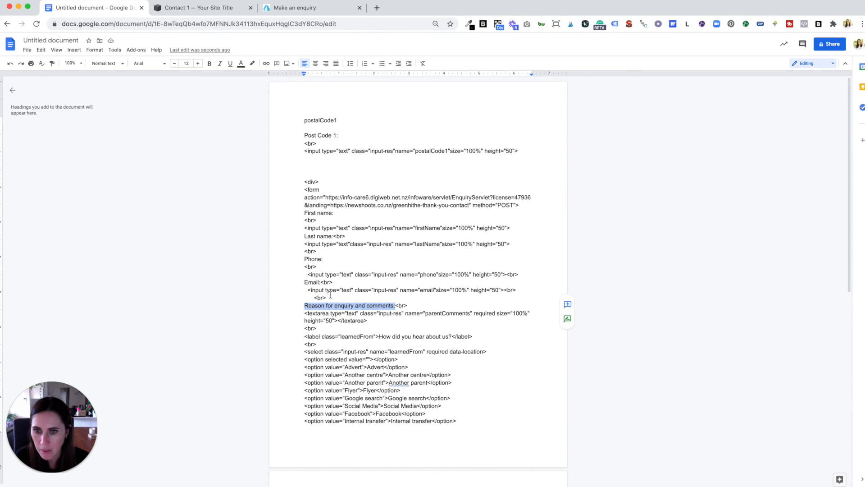
pyautogui.moveTo(305, 282); pyautogui.dragTo(319, 282)
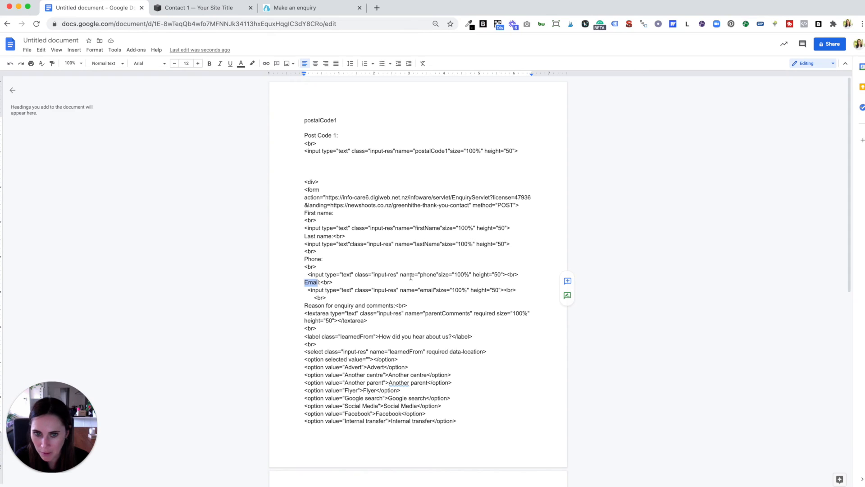
pyautogui.click(518, 274)
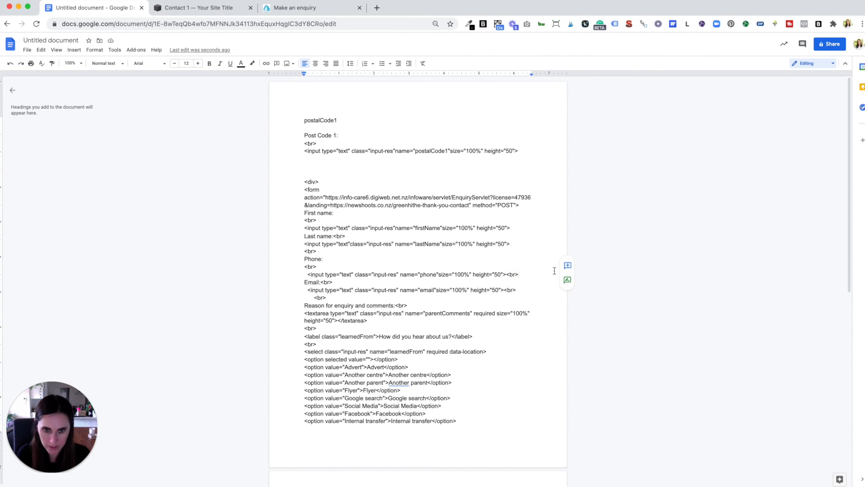
pyautogui.press('Return')
pyautogui.press('super+v')
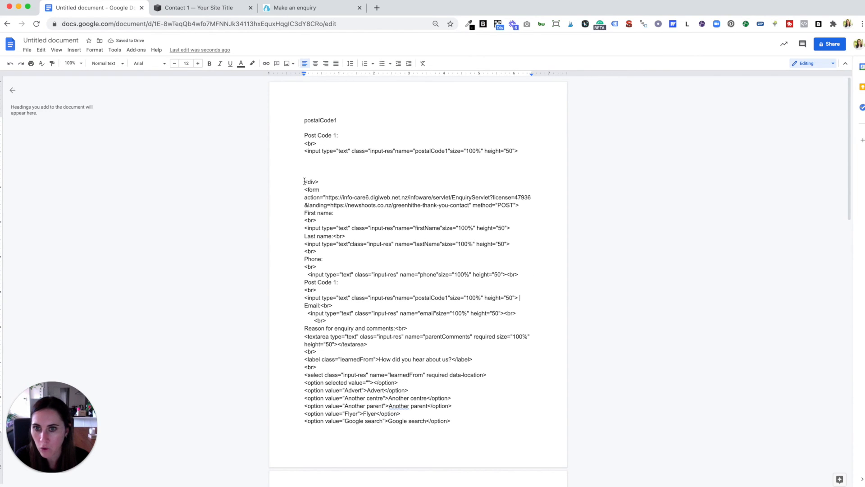
# Step: Select and copy the entire form code, from the opening div through the closing style tag
pyautogui.moveTo(304, 181); pyautogui.dragTo(466, 418)
pyautogui.scroll(-3, 448, 328)
pyautogui.scroll(-8, 489, 329)
pyautogui.scroll(-3, 466, 418)
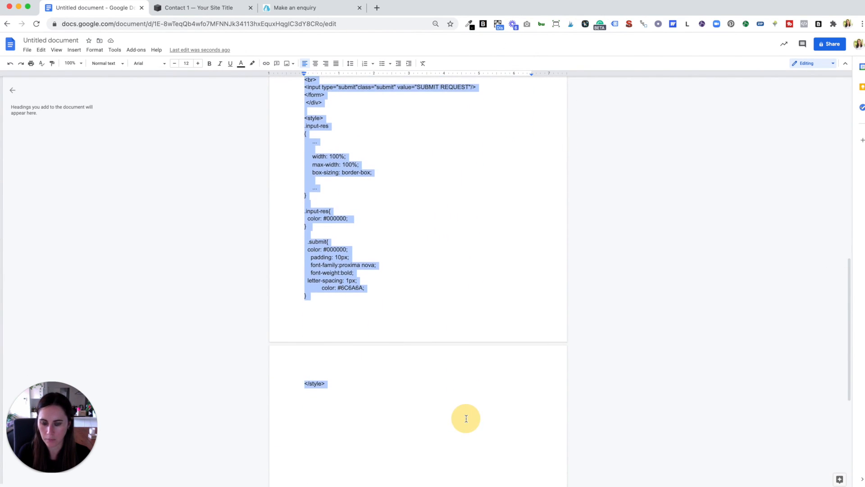
# Step: Replace the Squarespace Code block's contents with the copied form code
pyautogui.click(210, 10)
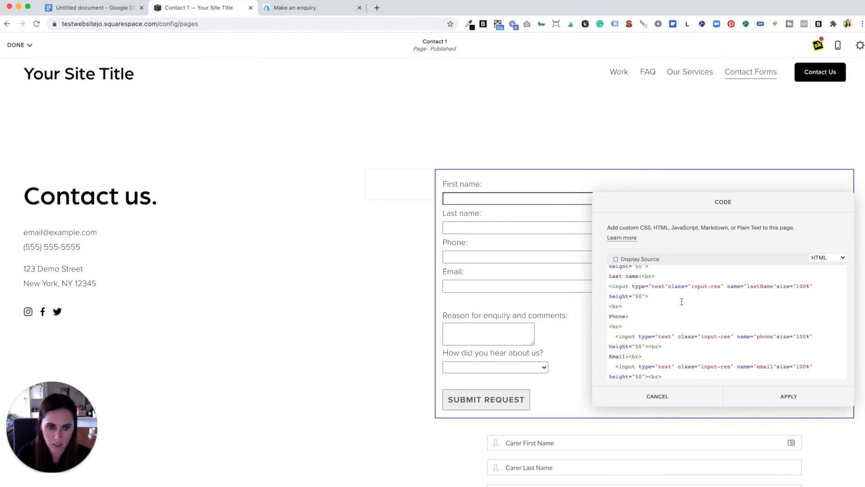
pyautogui.press('super+a')
pyautogui.press('BackSpace')
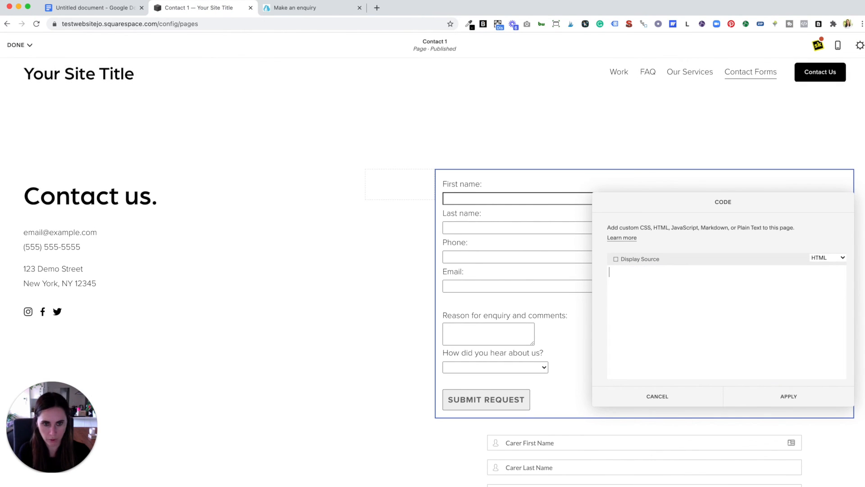
pyautogui.press('super+v')
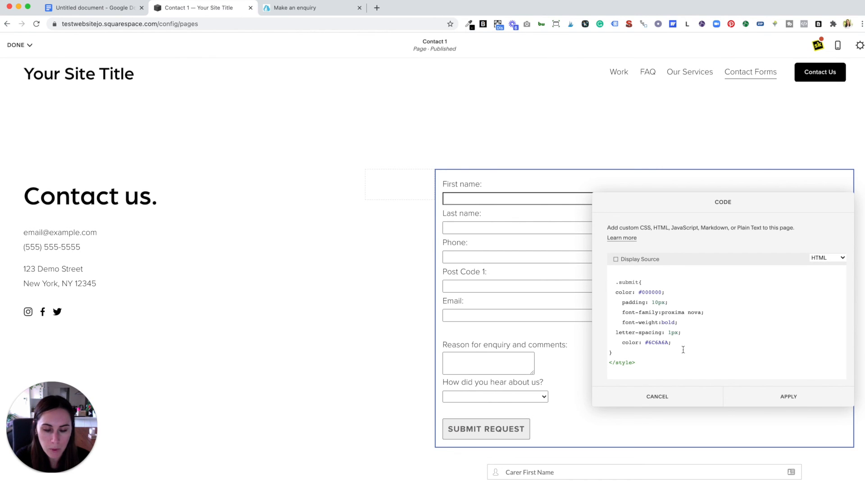
# Step: Review the Post Code 1 input in the Code block, apply the code, and save and exit the page editor
pyautogui.scroll(10, 692, 344)
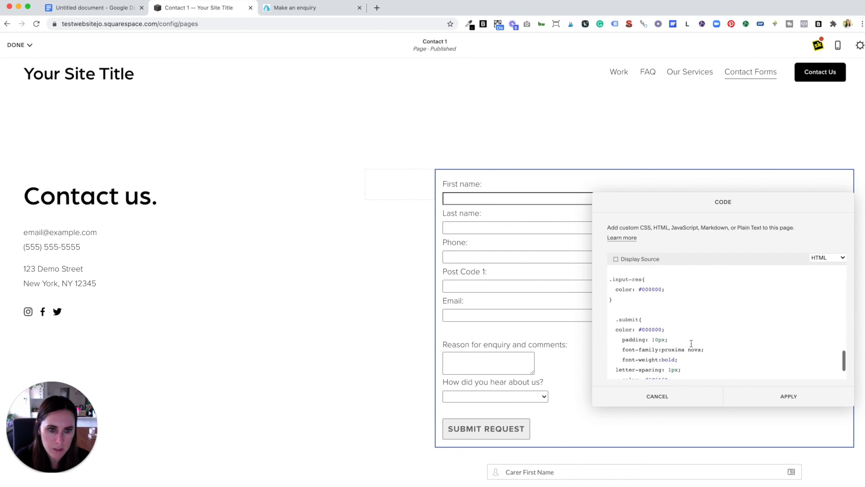
pyautogui.scroll(10, 691, 344)
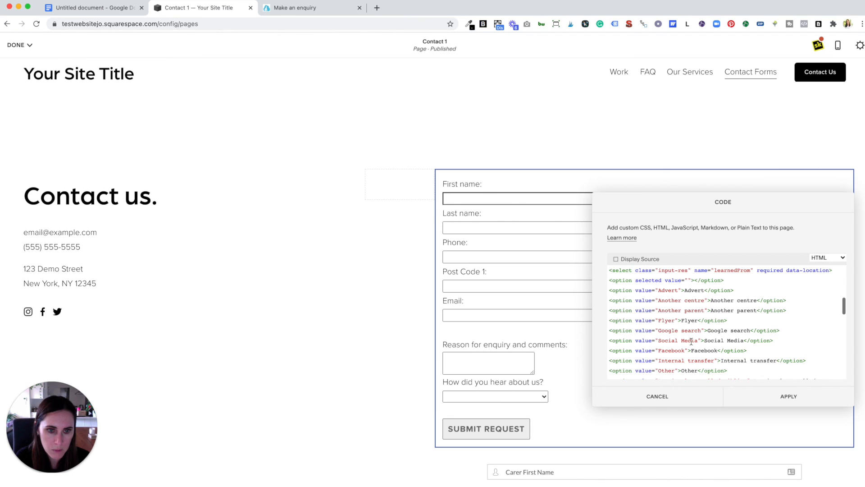
pyautogui.scroll(2, 692, 341)
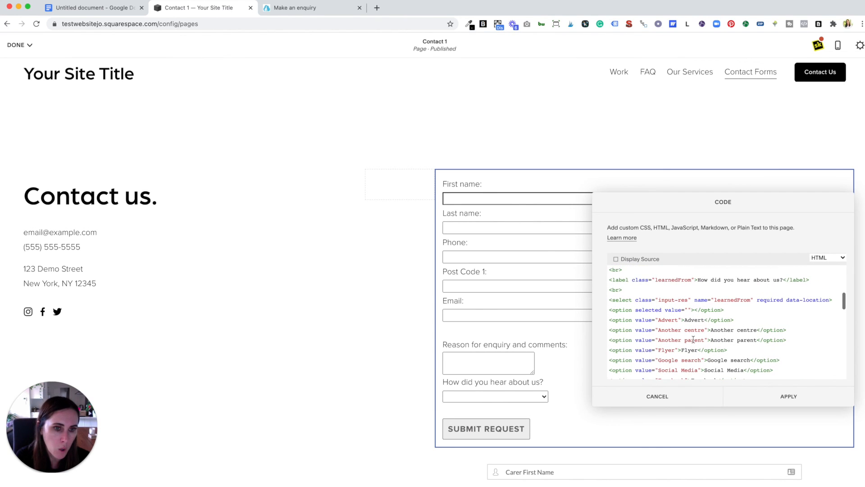
pyautogui.scroll(15, 704, 334)
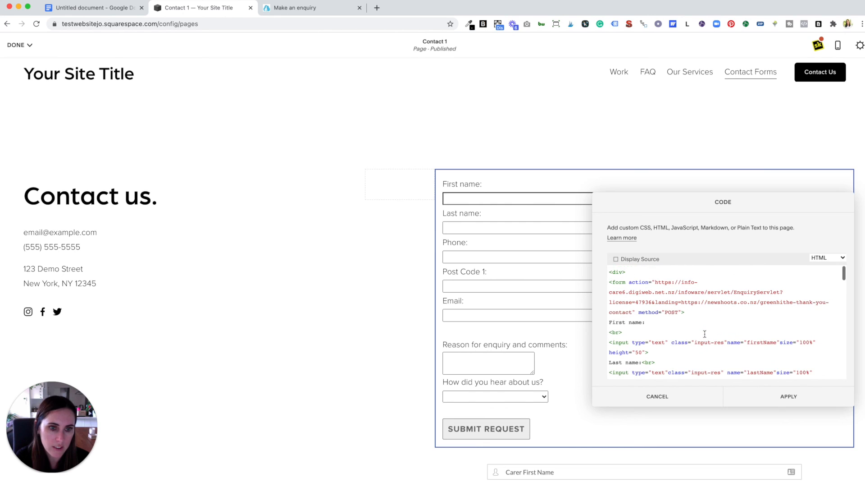
pyautogui.scroll(-3, 678, 331)
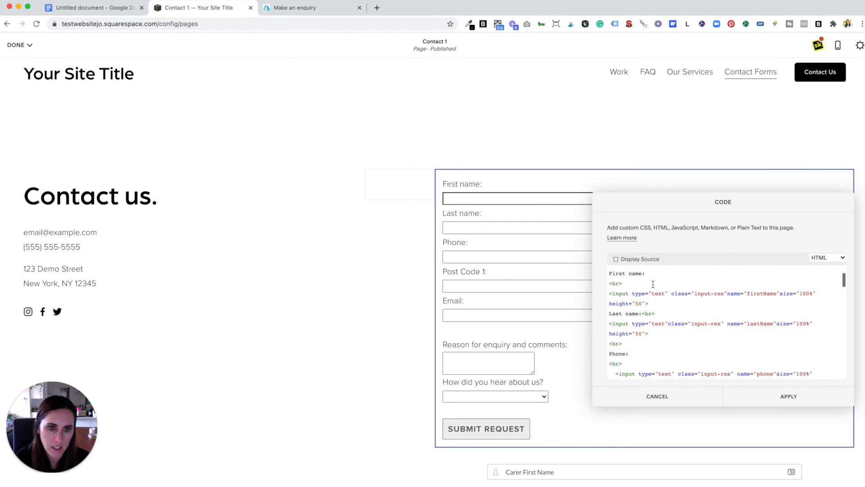
pyautogui.scroll(-5, 675, 350)
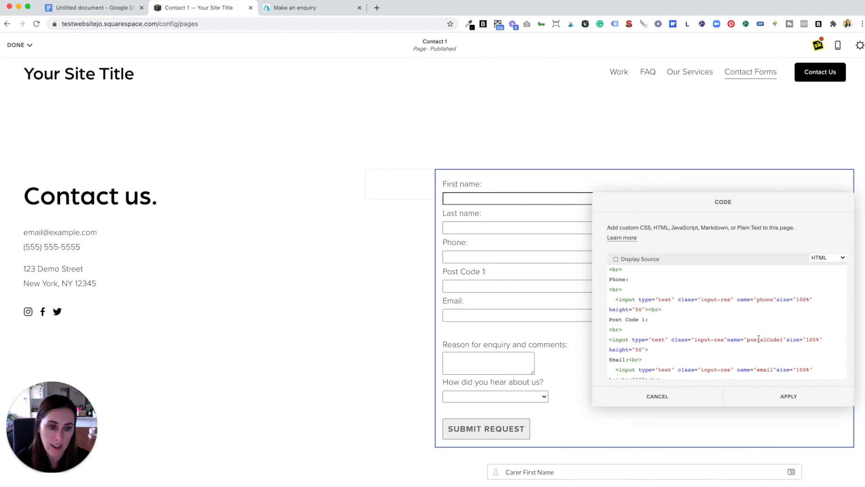
pyautogui.moveTo(747, 341); pyautogui.dragTo(782, 340)
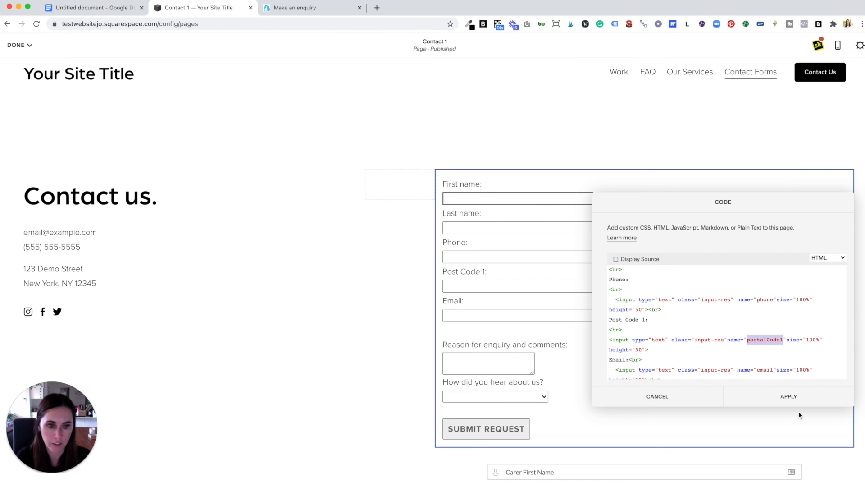
pyautogui.click(780, 397)
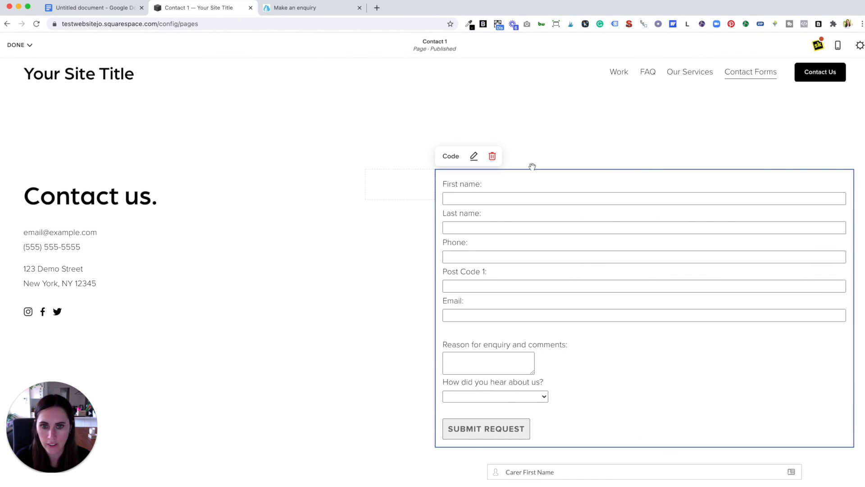
pyautogui.click(17, 45)
pyautogui.click(20, 60)
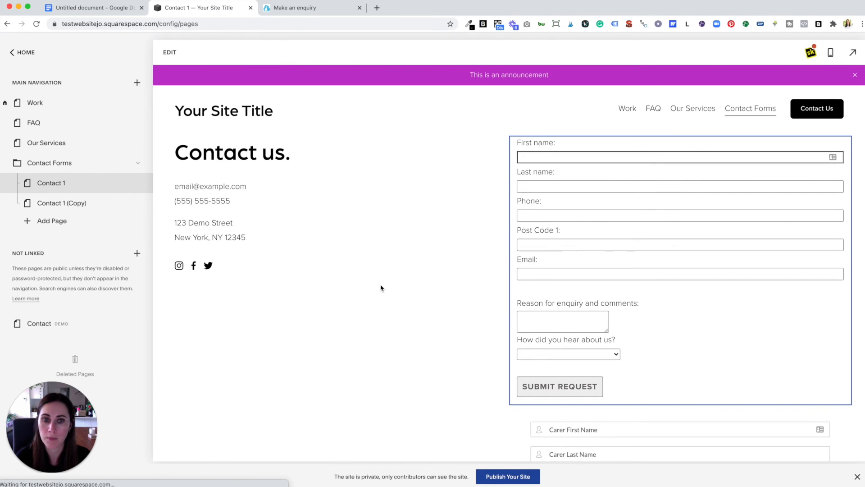